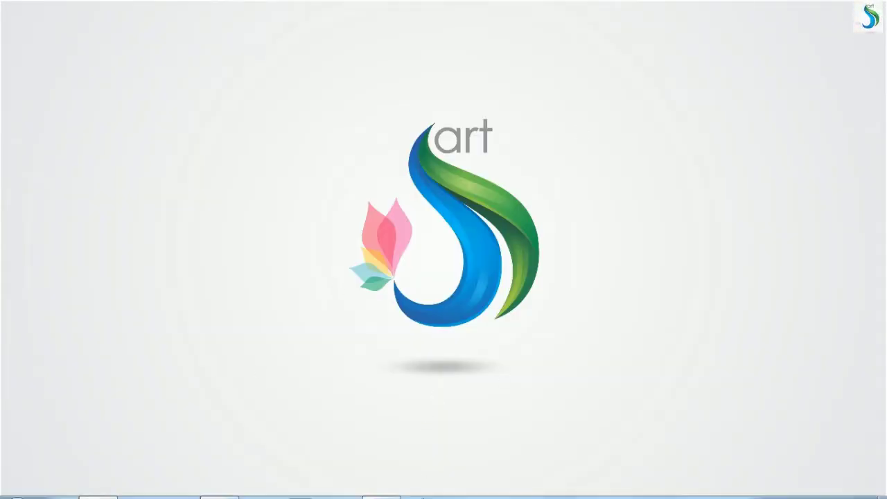
Restore the Adobe Photoshop CS6 window from the taskbar
click(381, 485)
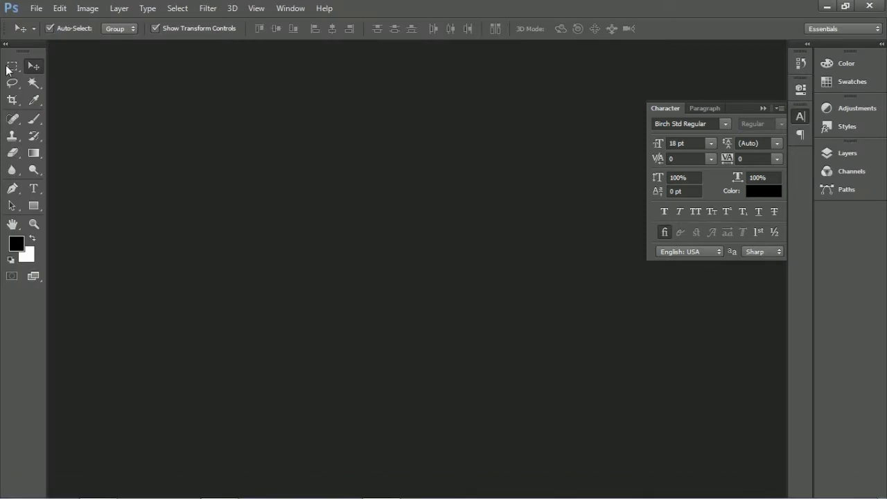
Create a new 600 × 800 px, 300 ppi document named 'Letter Portrait'
click(35, 9)
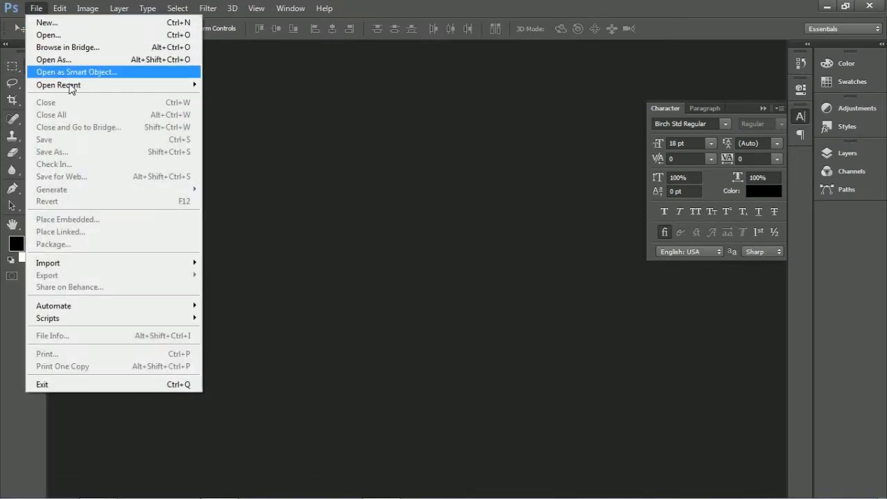
click(62, 26)
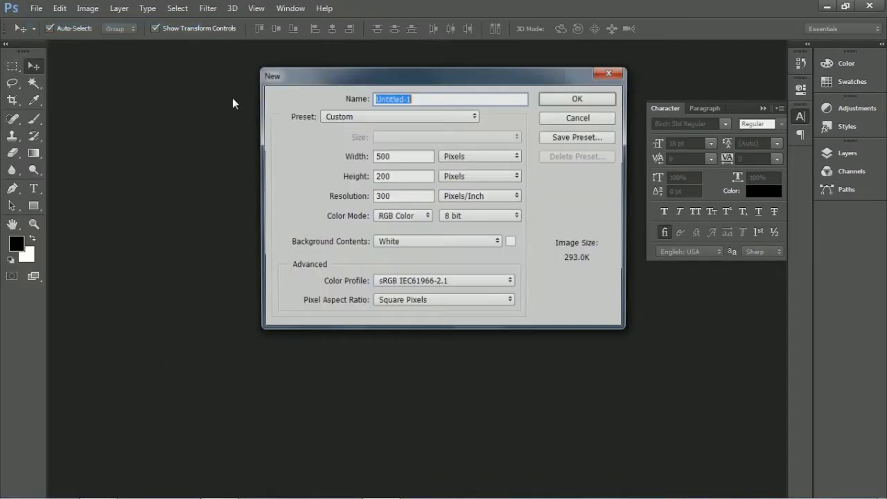
key(Tab)
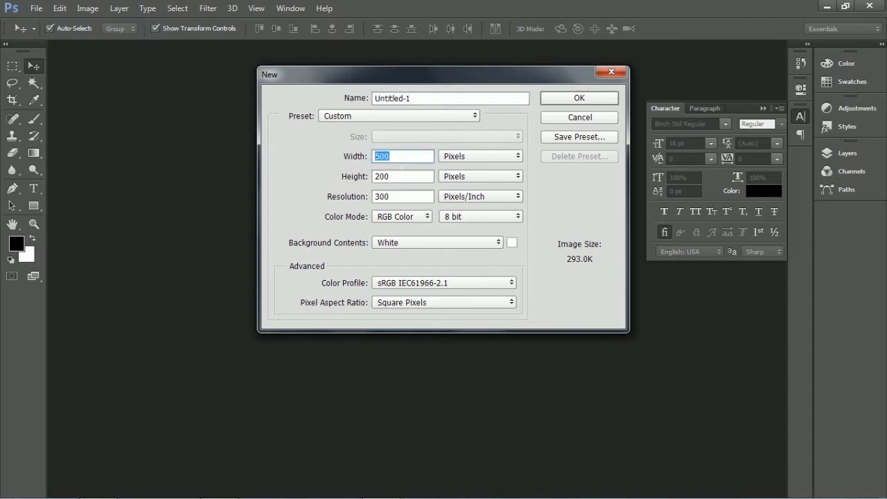
text(600)
key(Tab)
text(800)
key(Tab)
double_click(439, 98)
key(BackSpace)
text(IETT)
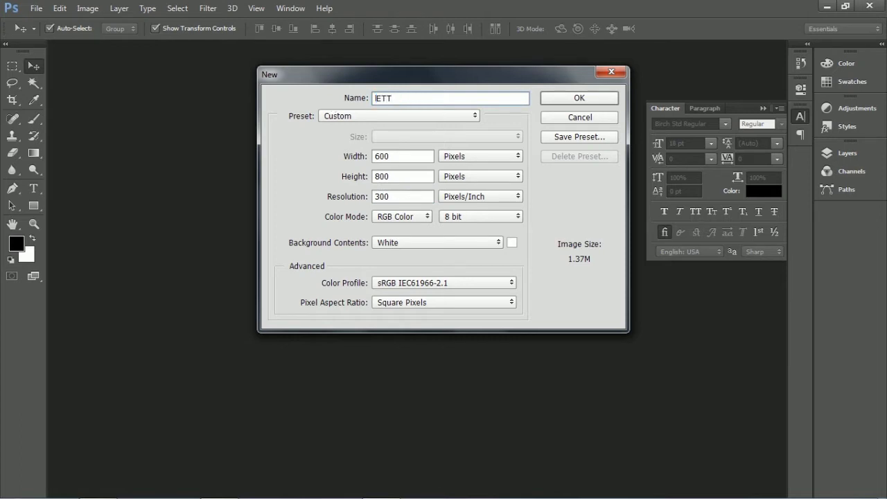
double_click(375, 99)
text(Letter Portrait)
key(Return)
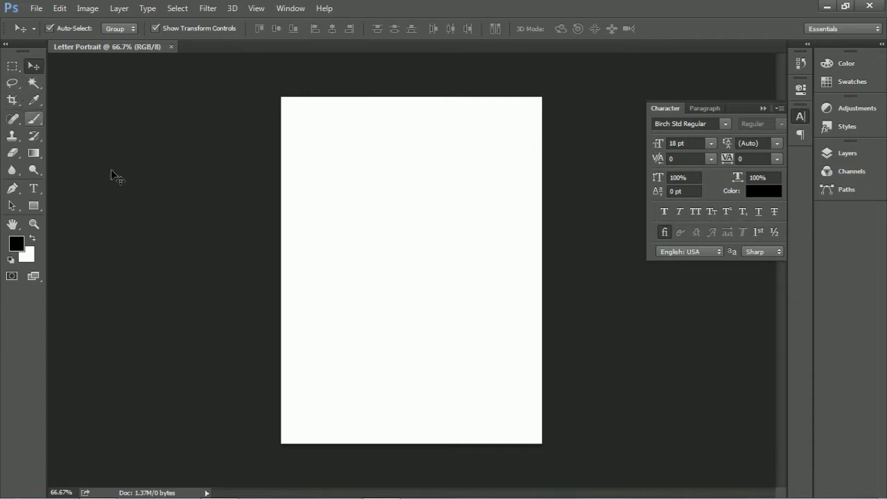
Type a letter C near the page centre and commit it
click(33, 189)
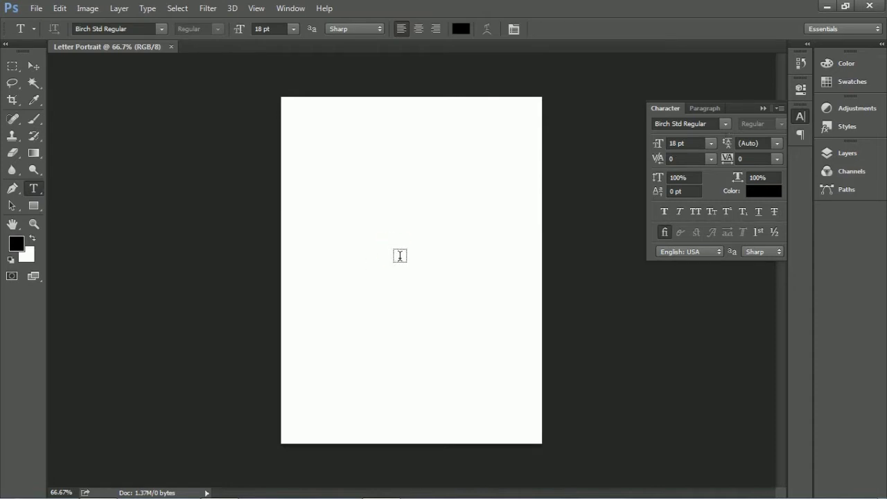
click(394, 251)
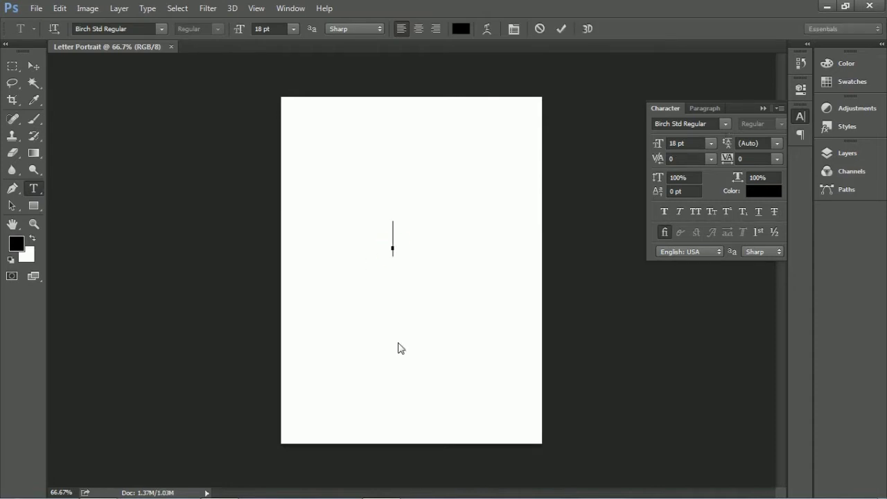
text(I)
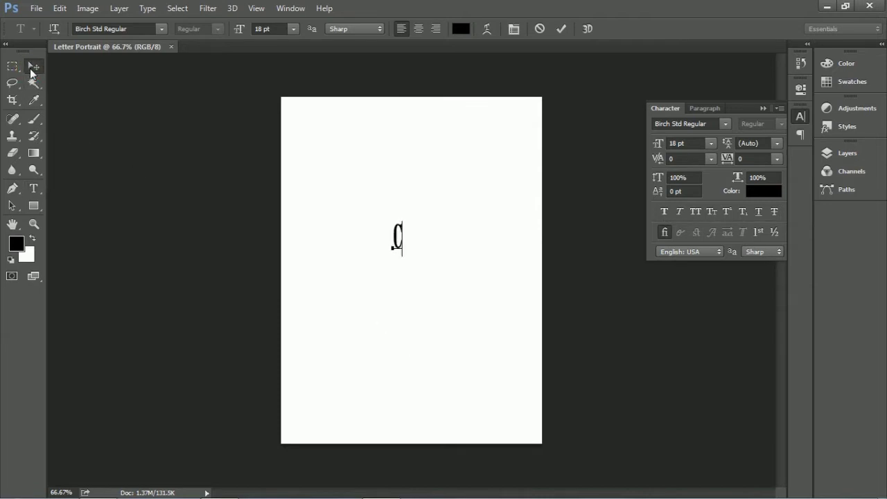
click(33, 65)
Set the C to 72 pt, move it lower-left, and preview fonts from the font list
click(710, 143)
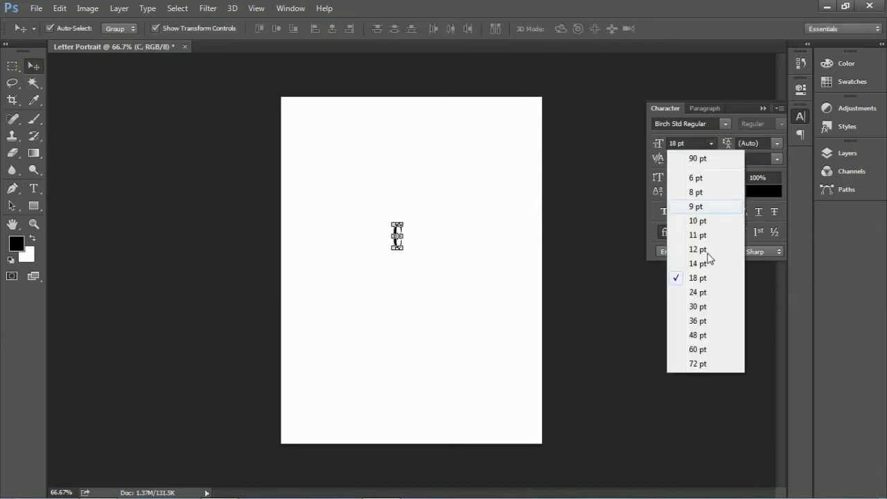
click(697, 335)
click(710, 143)
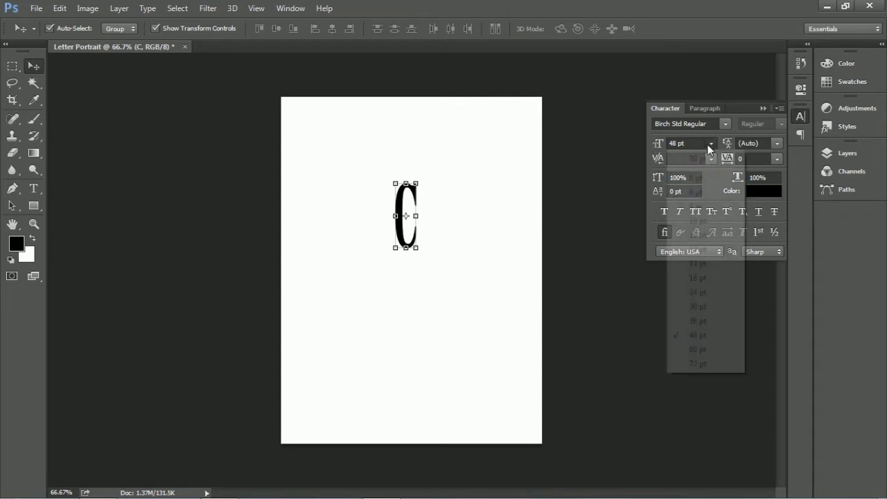
click(697, 362)
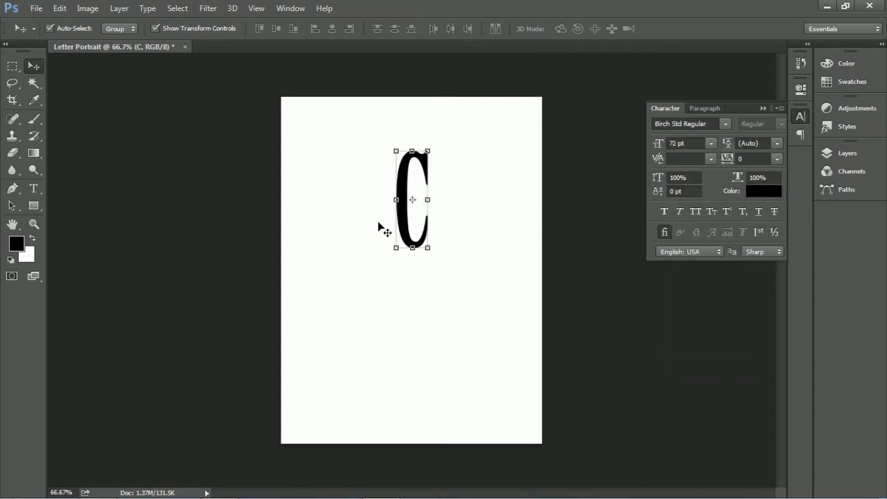
drag(407, 233, 393, 274)
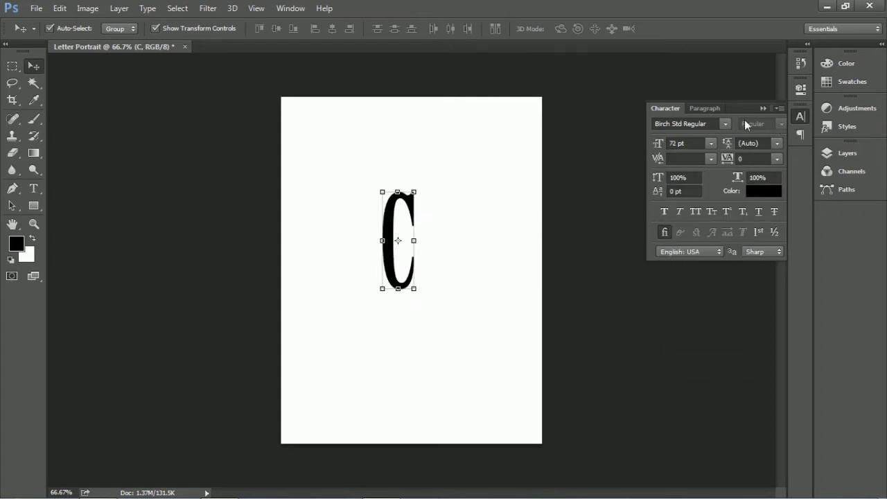
click(722, 123)
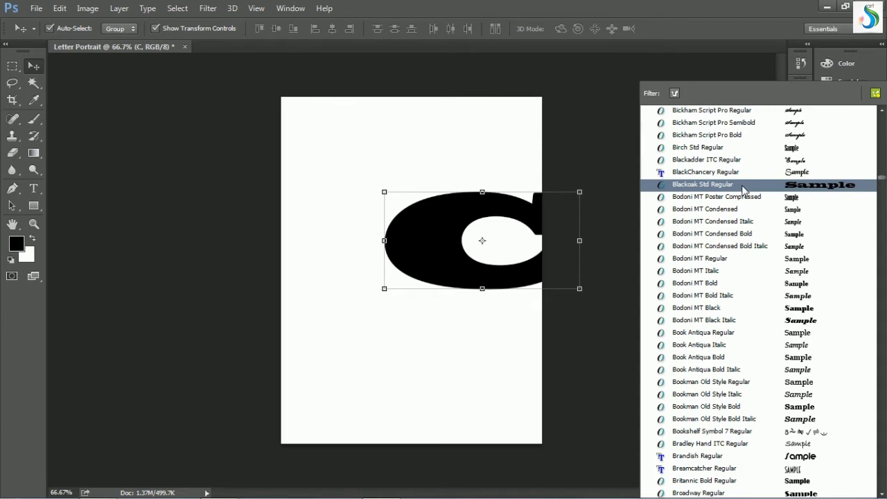
Set the C's font to Bickham Script Pro Bold and nudge it up-left
scroll(743, 189, down, 1)
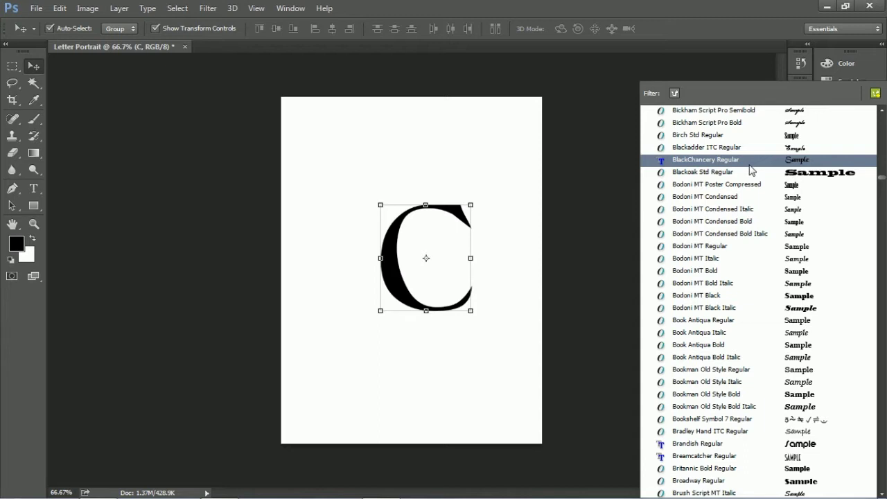
scroll(751, 168, up, 1)
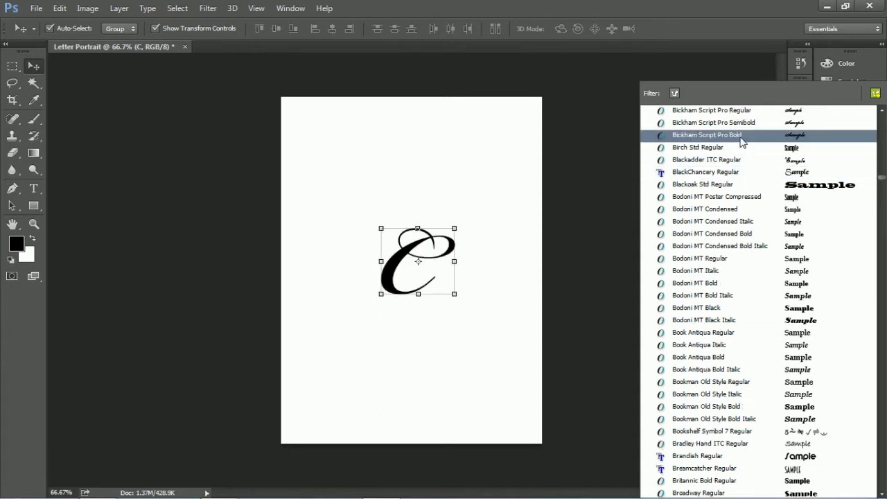
click(740, 136)
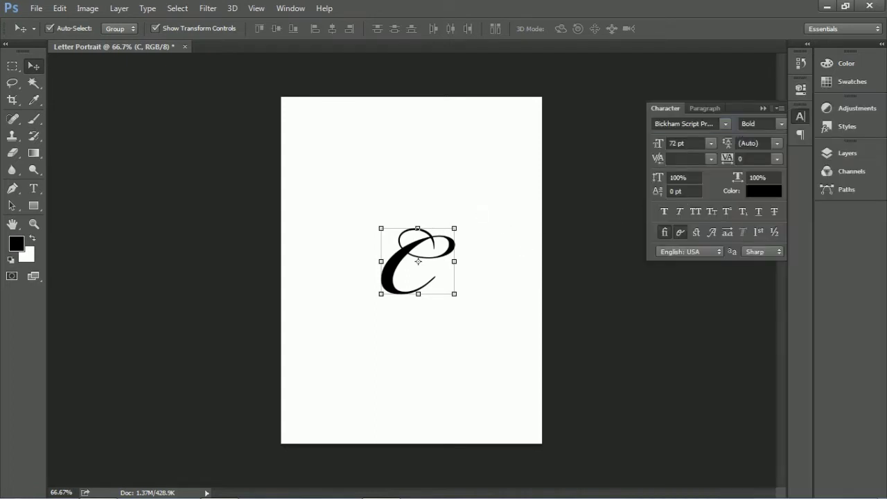
drag(409, 256, 401, 249)
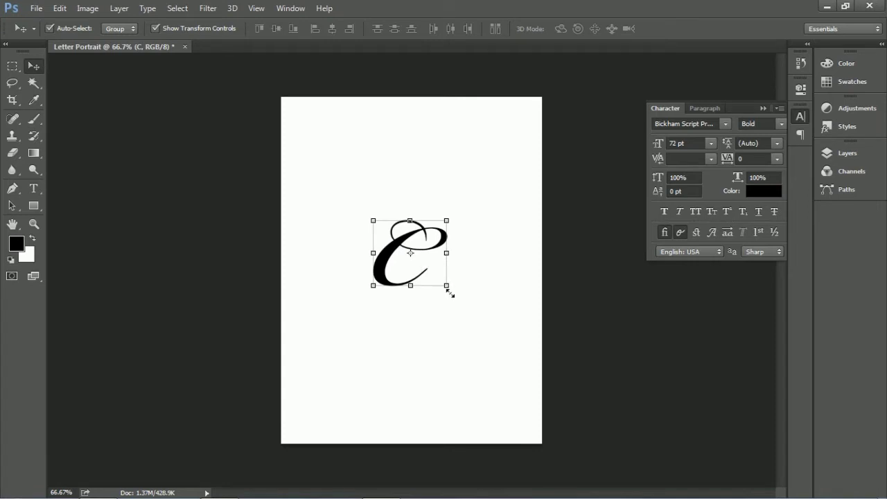
key(ctrl+t)
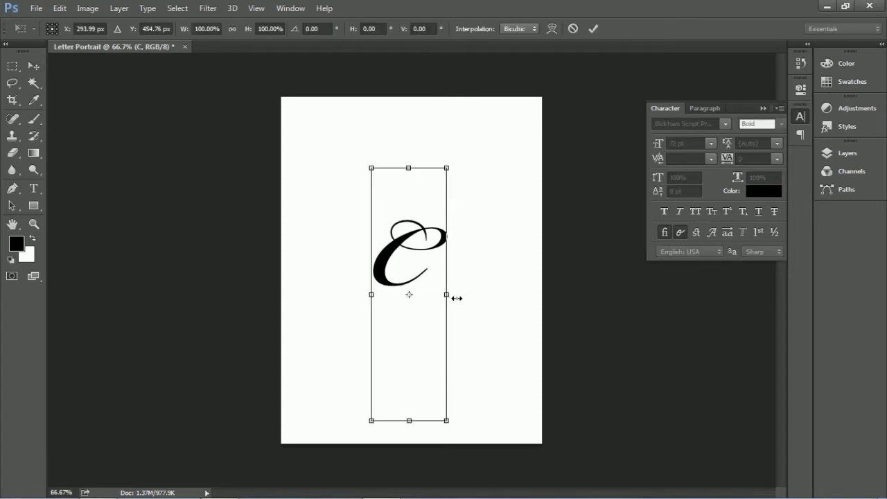
key(Return)
Enlarge the C to 120 pt and then to 135 pt
click(698, 143)
text(120)
key(Return)
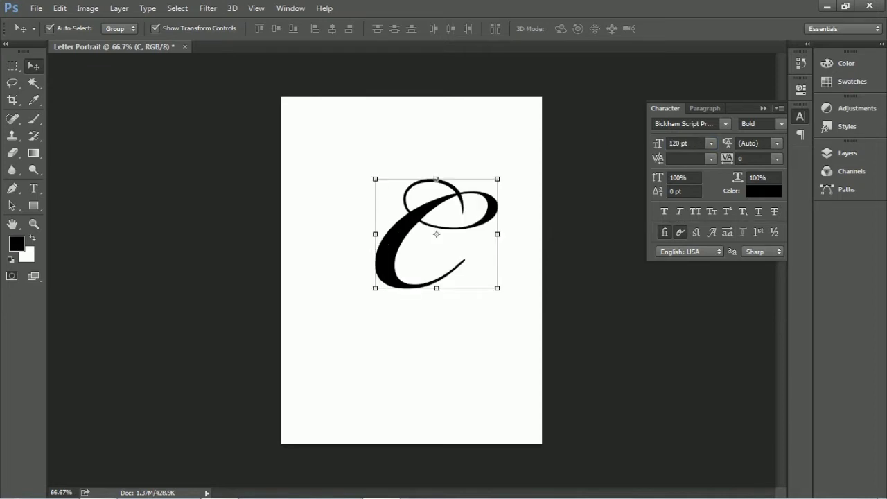
click(697, 143)
text(135)
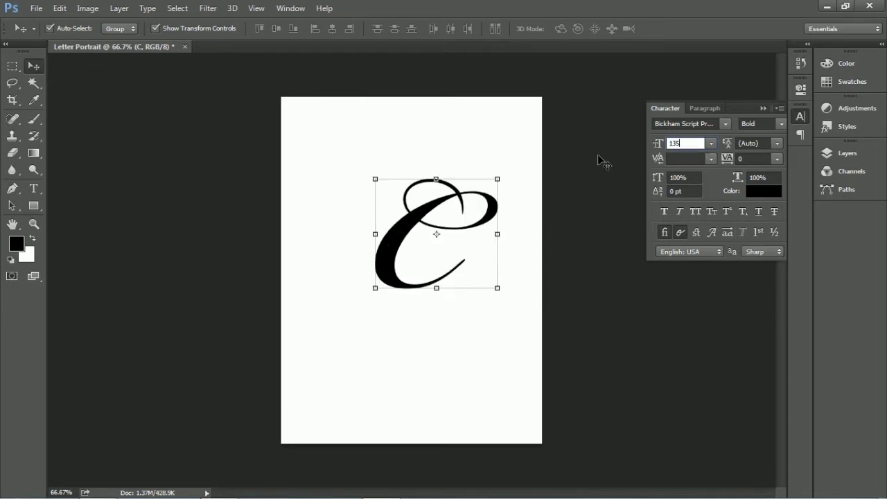
key(Return)
Reposition the C in the upper middle of the page
drag(385, 277, 354, 294)
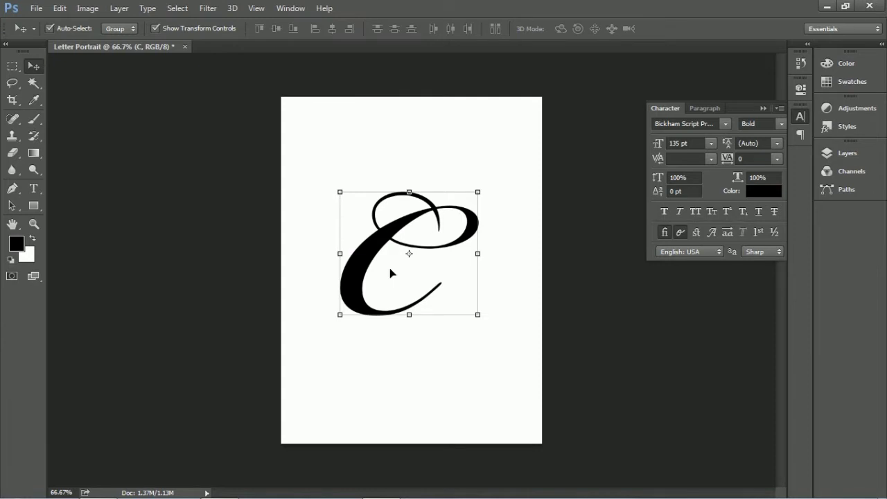
click(420, 378)
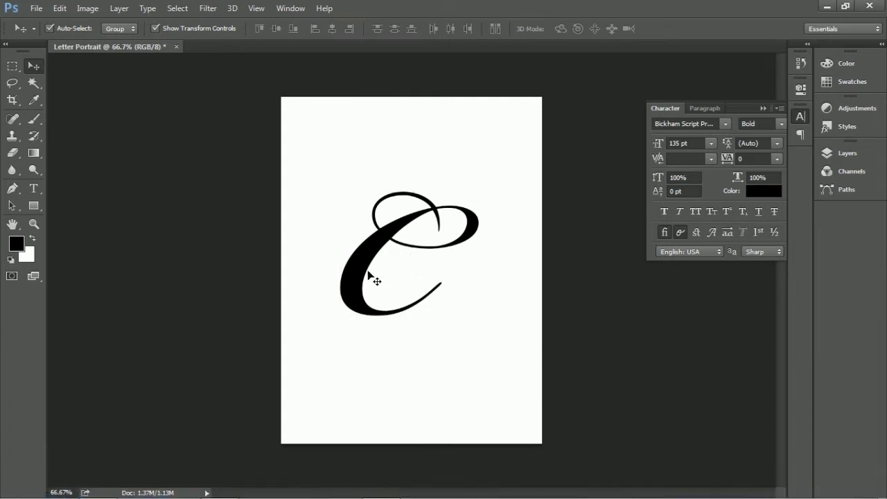
click(355, 275)
drag(380, 253, 369, 239)
click(392, 357)
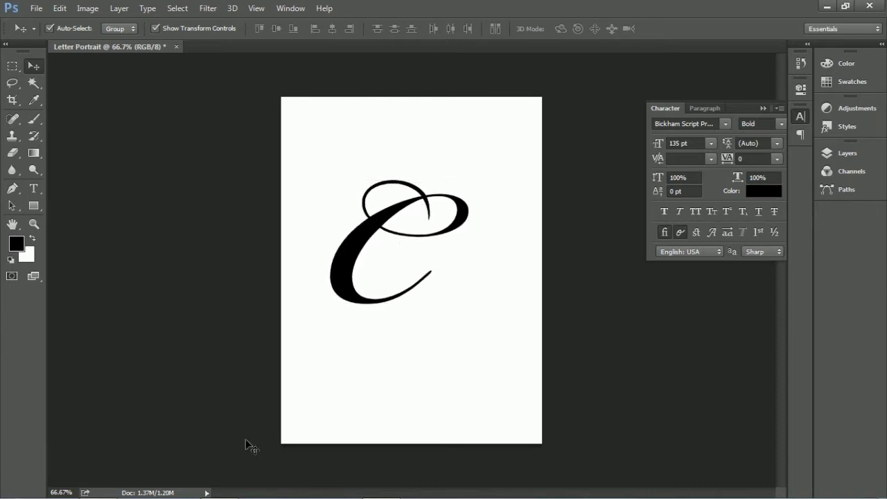
click(100, 483)
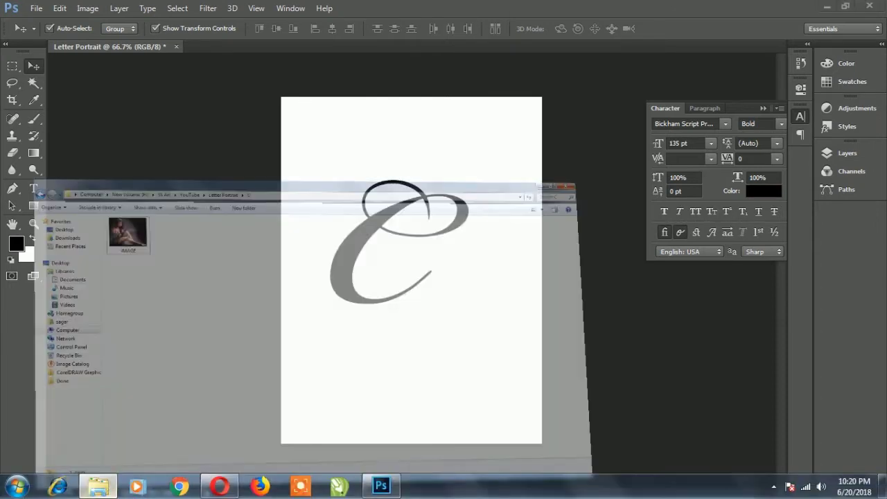
Place iMAGE.jpg with Camera Raw temperature +9, exposure +0.30 and clarity +35
mouse_move(154, 88)
mouse_down()
mouse_move(361, 260)
mouse_move(376, 290)
mouse_up()
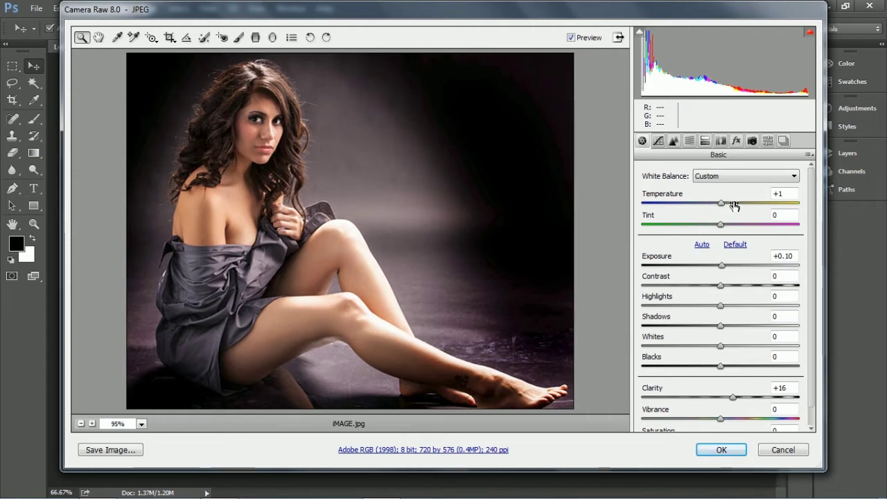
drag(721, 202, 727, 203)
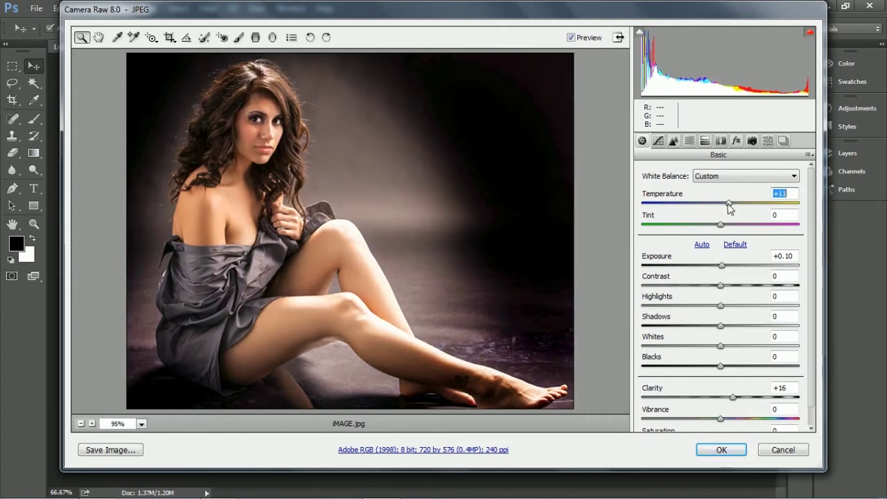
drag(721, 266, 725, 266)
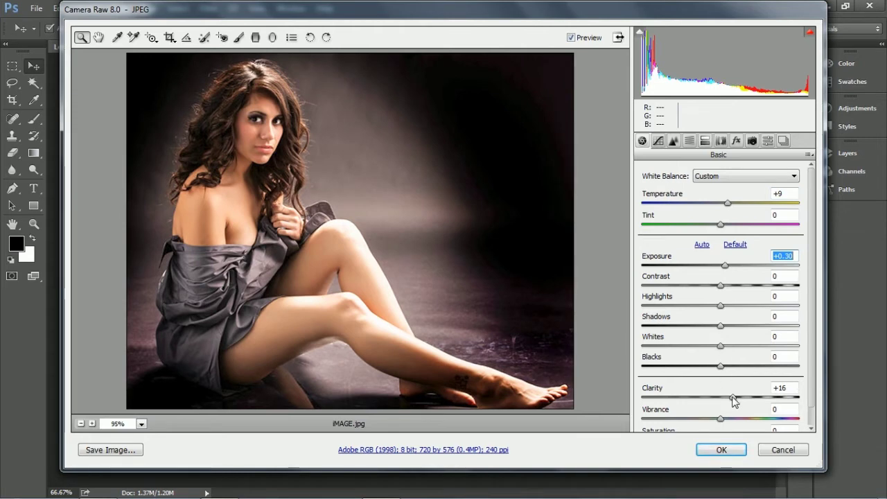
drag(732, 397, 747, 398)
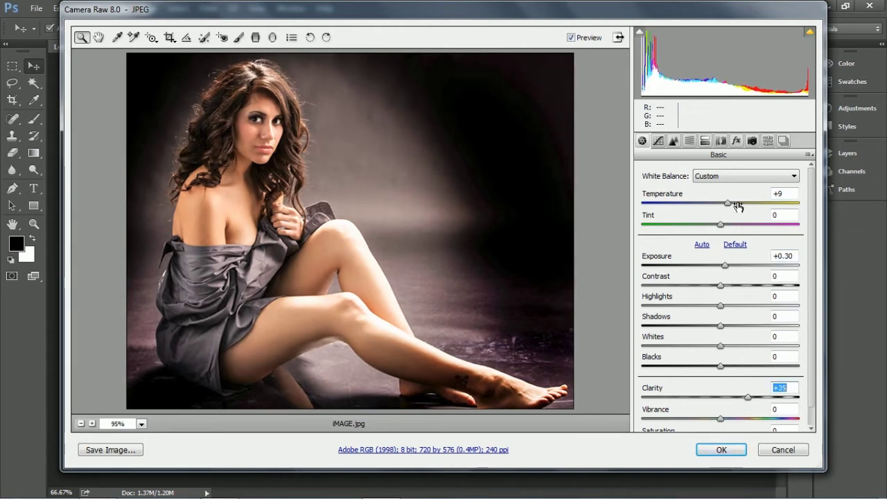
click(714, 450)
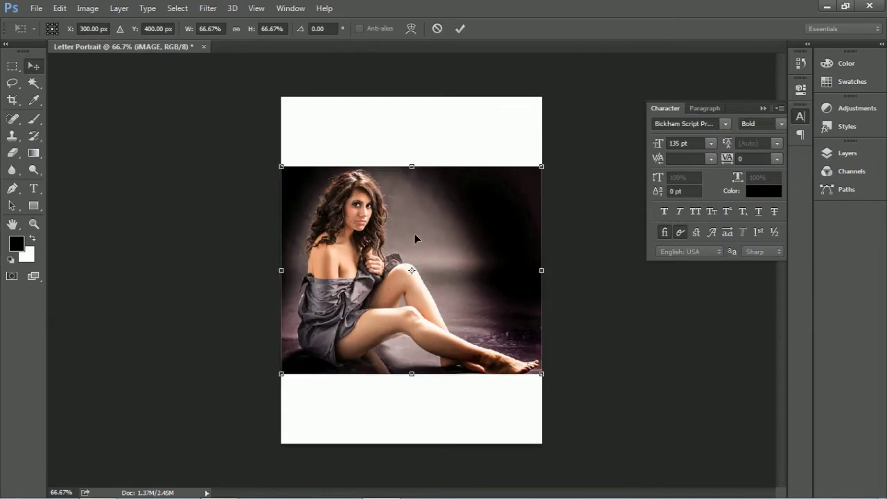
Commit the placed photo, then try scaling it down and undo
key(Return)
key(ctrl+plus)
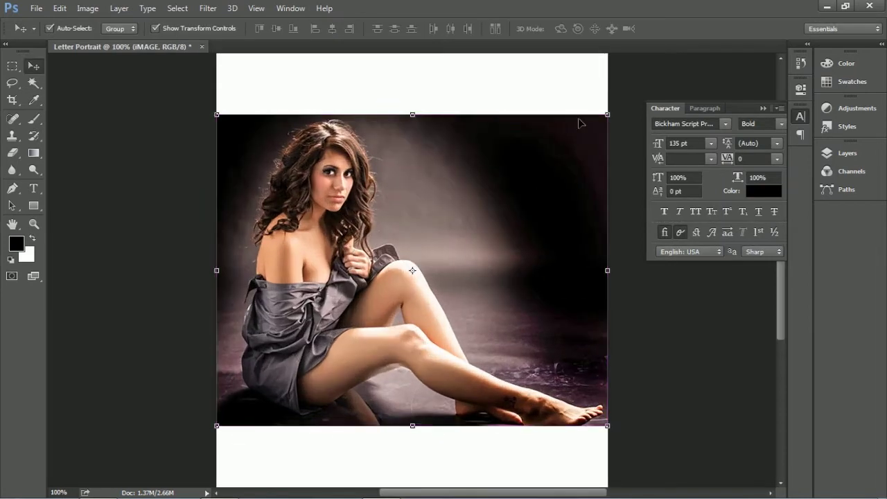
drag(609, 116, 571, 144)
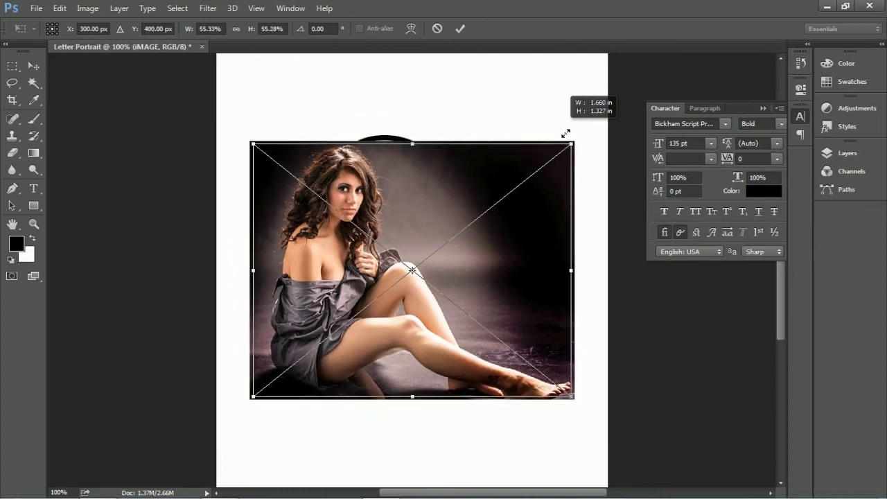
key(Return)
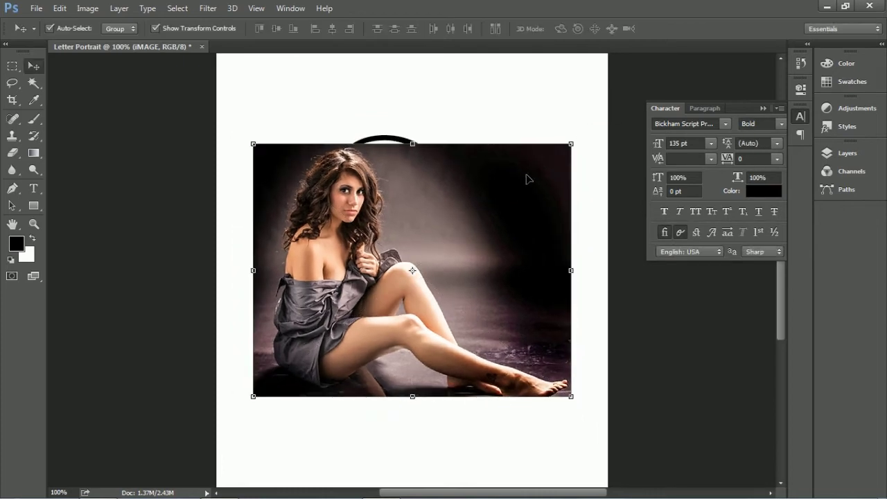
key(ctrl+z)
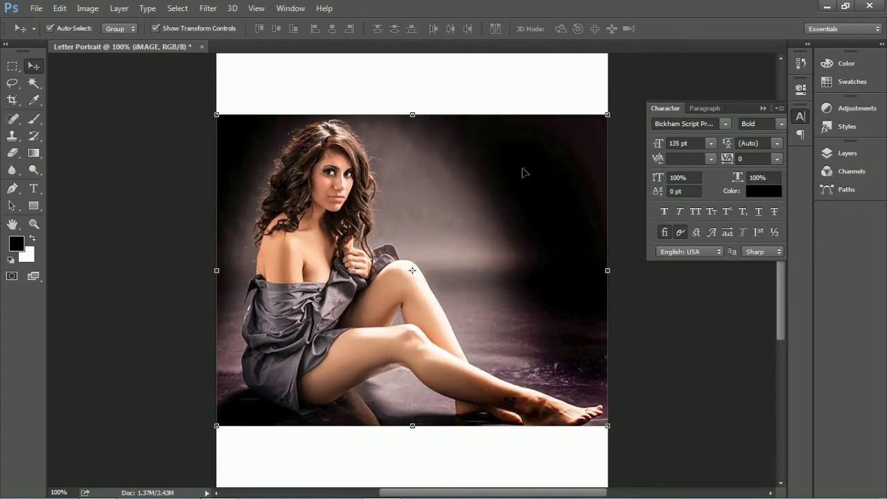
Set the photo layer to 59% opacity and shrink the photo to about 40%
key(F7)
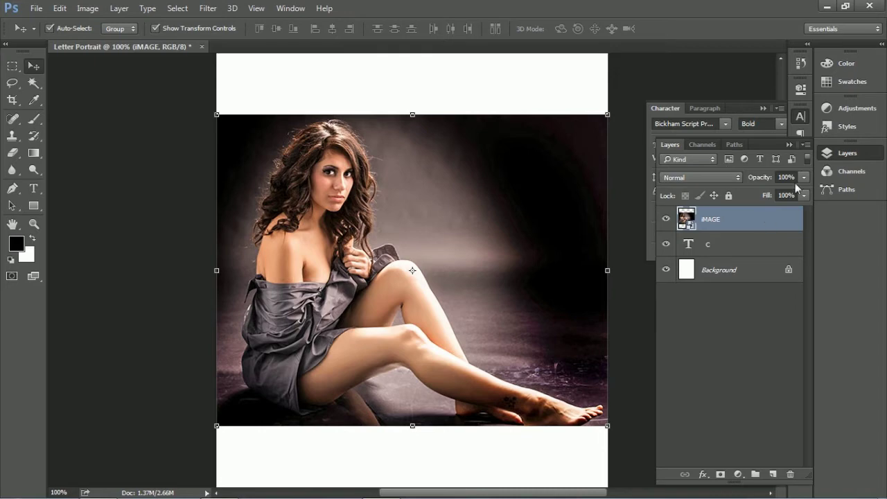
click(803, 195)
drag(775, 192, 777, 195)
click(597, 194)
drag(614, 113, 532, 194)
Zoom to 200%, shrink the photo to about 27% and move it over the C
key(ctrl+plus)
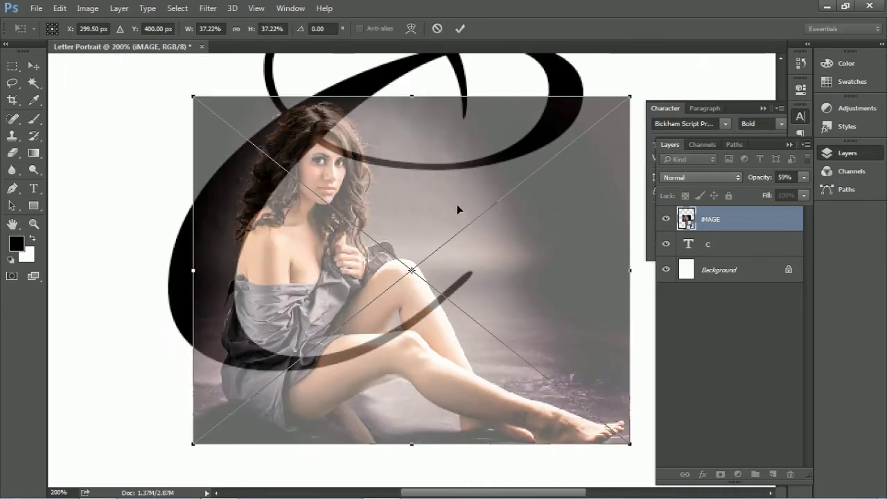
drag(355, 216, 337, 177)
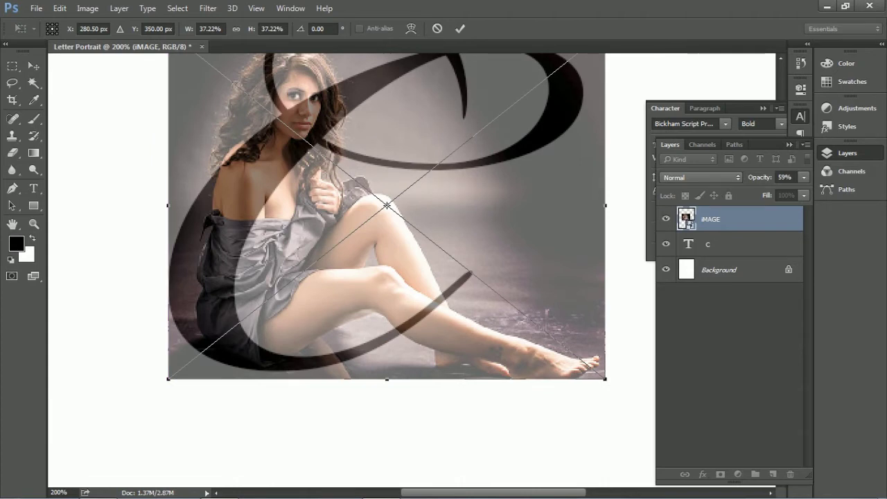
drag(597, 374, 554, 338)
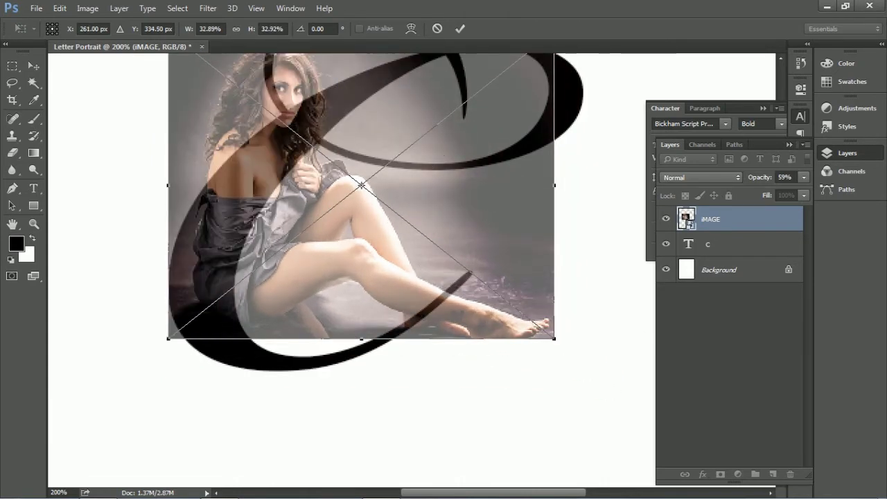
drag(555, 338, 520, 311)
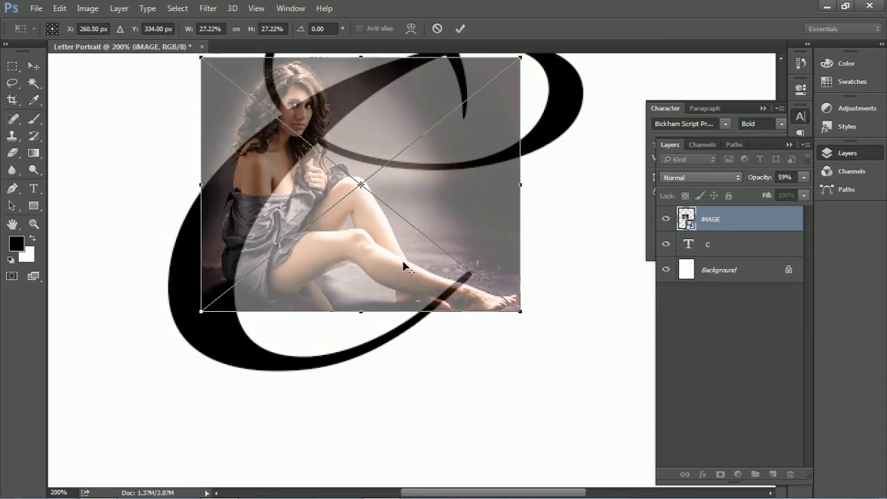
drag(374, 239, 361, 290)
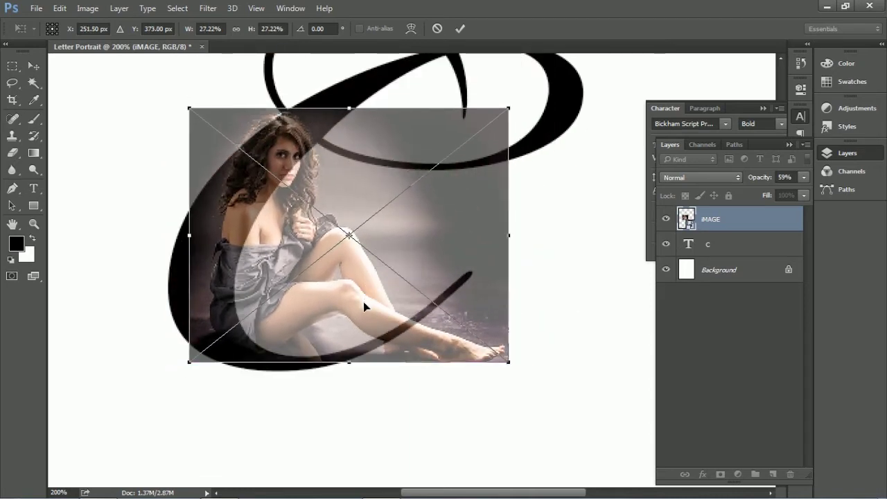
Nudge the photo into place over the C, commit, and restore 100% opacity
key(Down)
key(Down)
key(Down)
key(Down)
key(Left)
key(Left)
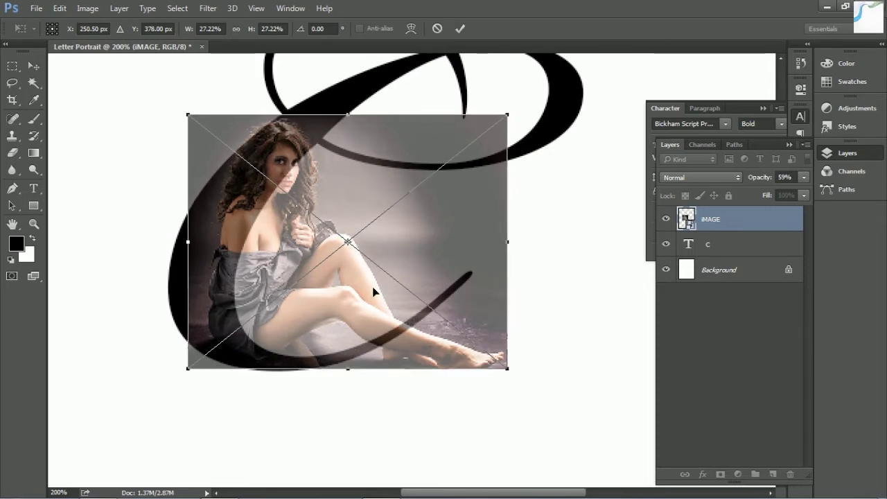
key(Down)
key(Down)
key(Down)
key(Down)
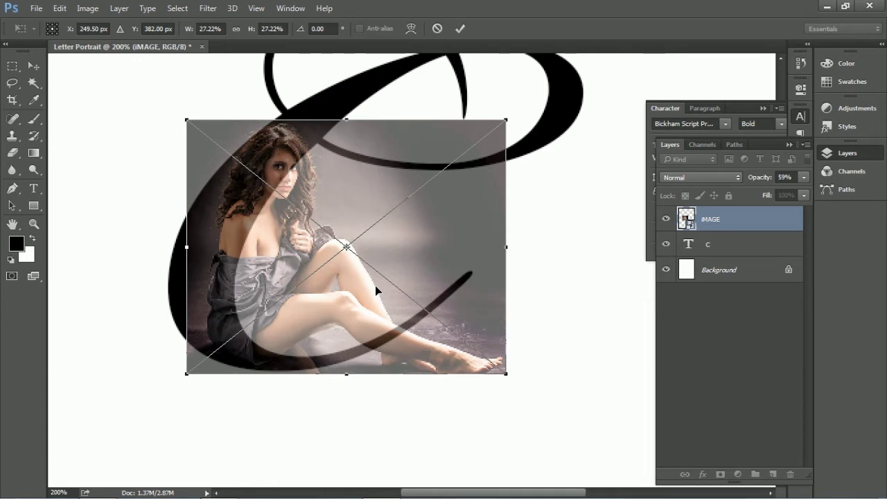
key(Up)
key(Right)
key(Right)
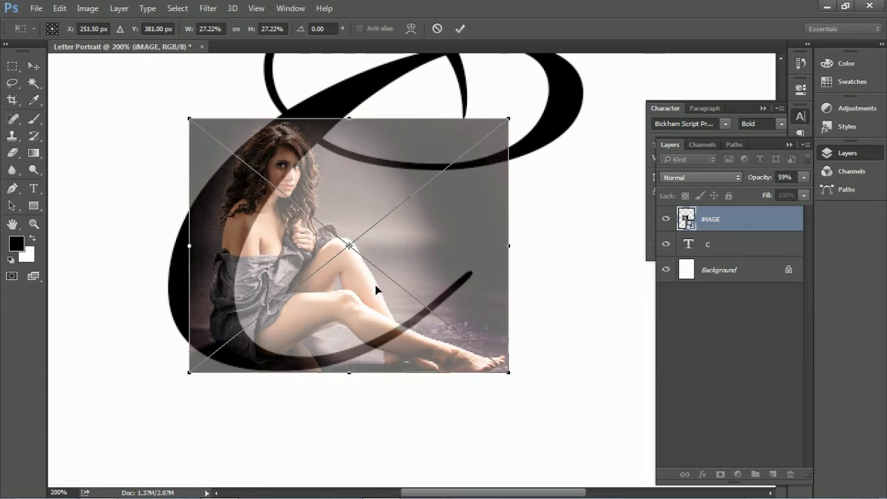
key(Up)
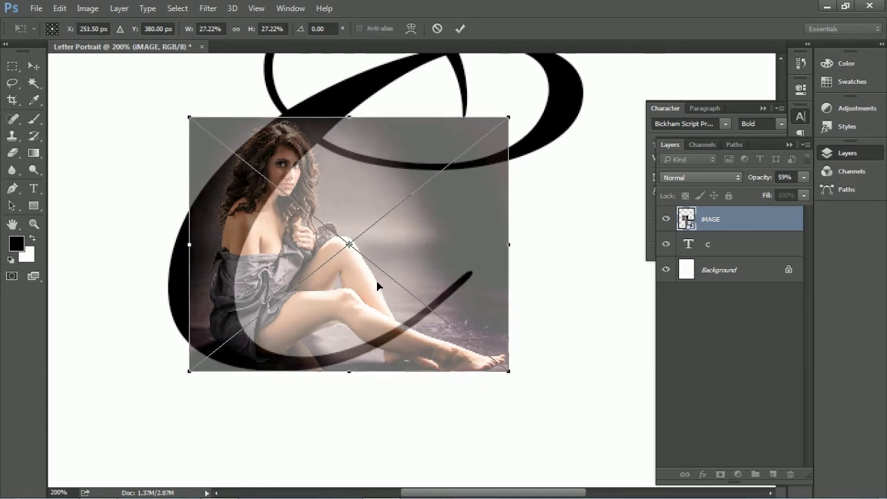
key(Return)
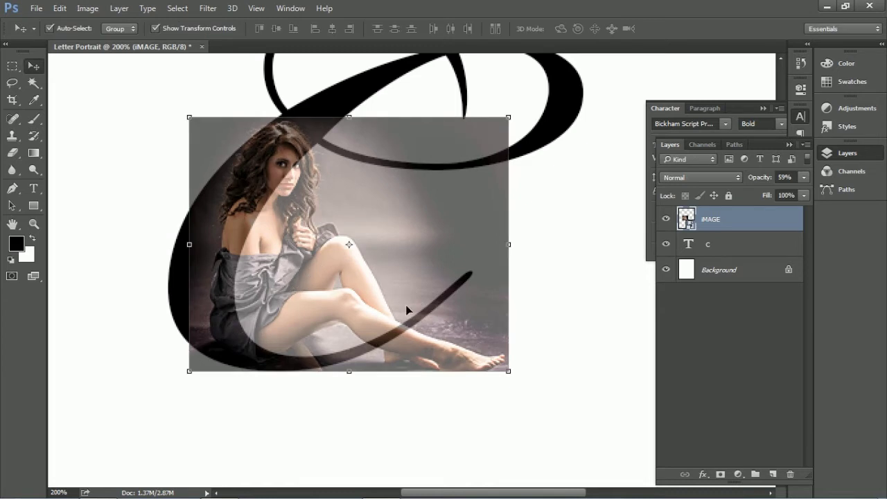
click(804, 177)
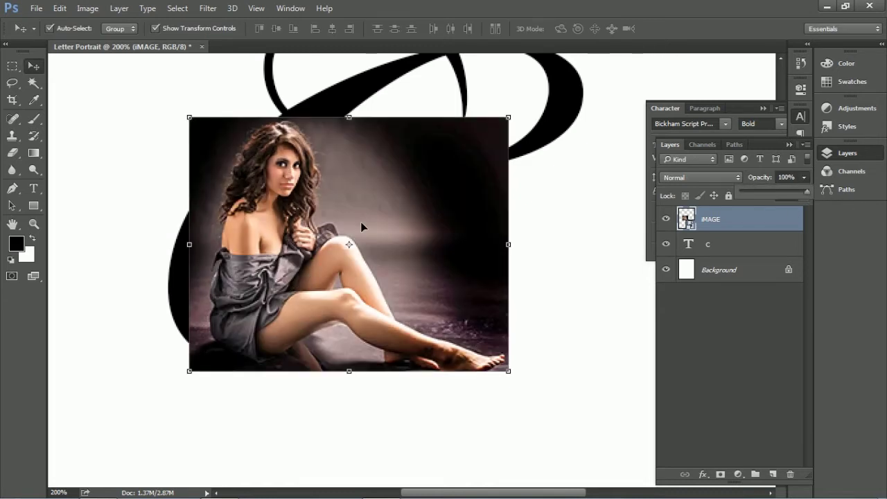
click(307, 201)
Duplicate the C text layer as 'C copy' and hide the original C
click(741, 254)
right_click(742, 255)
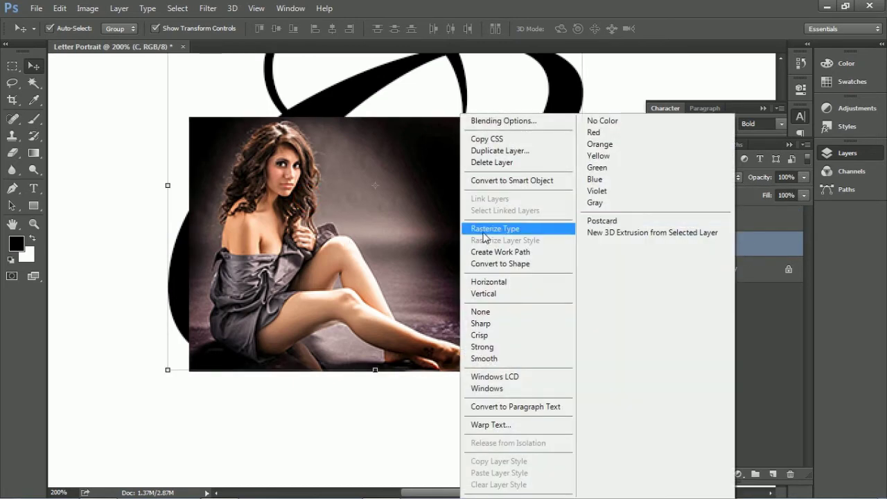
click(504, 151)
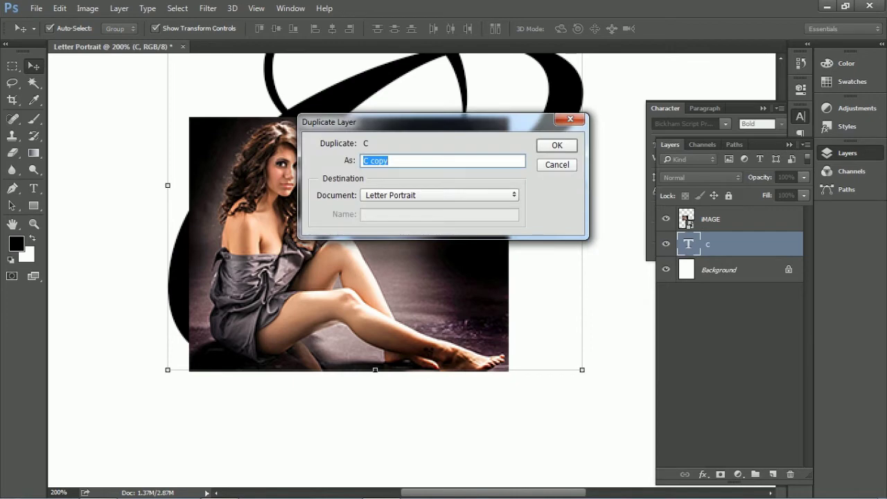
click(551, 145)
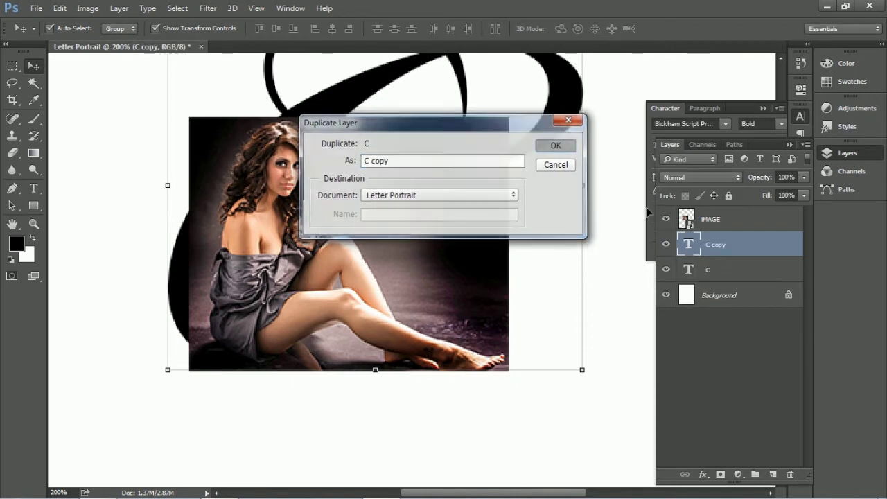
click(731, 270)
click(735, 244)
click(731, 269)
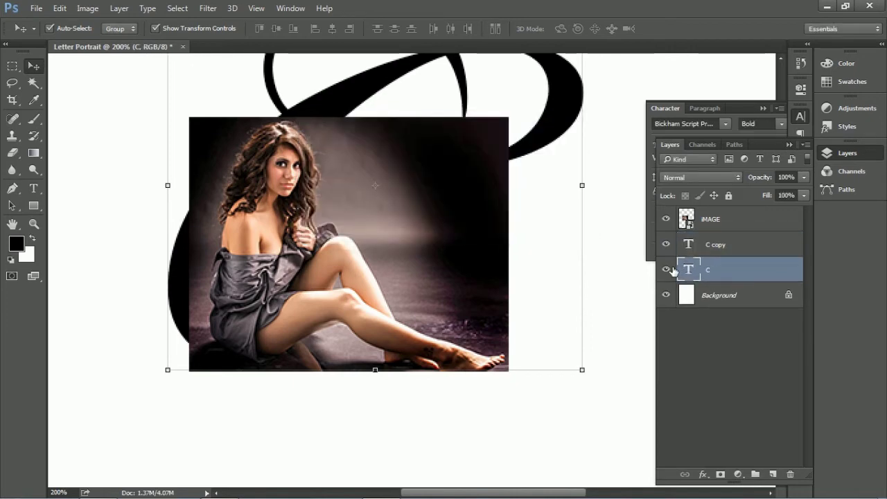
click(666, 268)
click(746, 238)
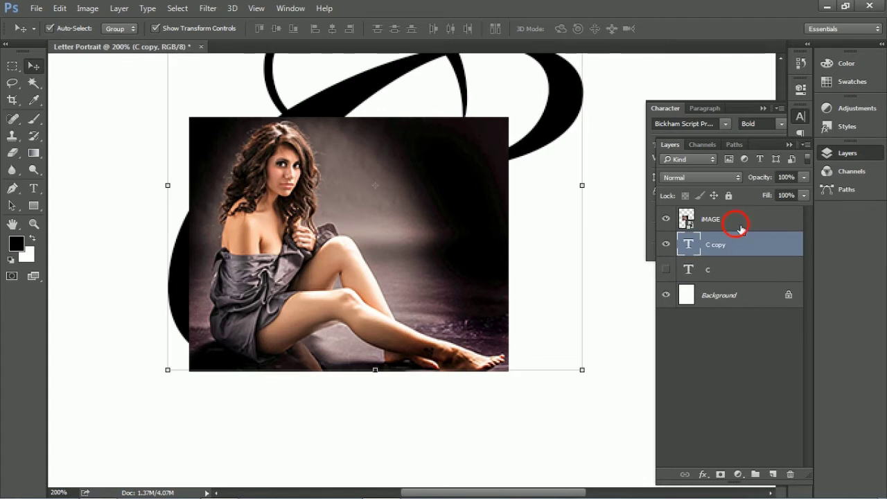
Duplicate the iMAGE photo layer as 'iMAGE copy'
click(740, 228)
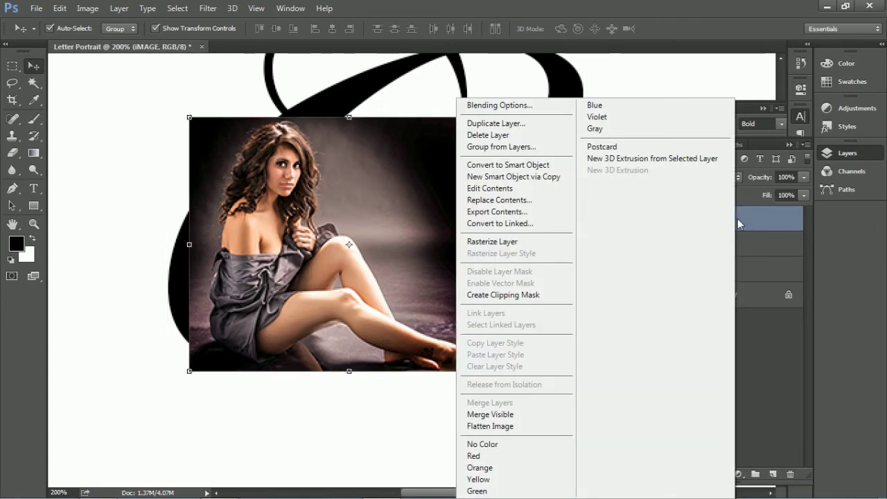
key(Escape)
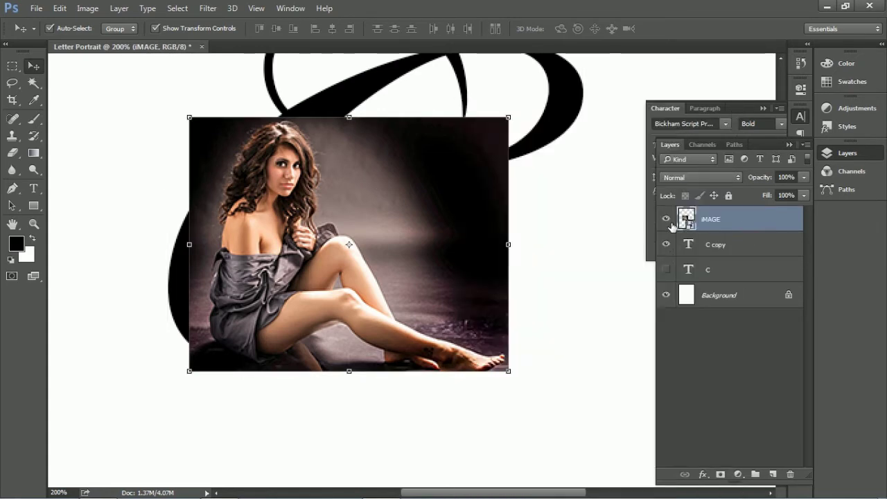
right_click(737, 227)
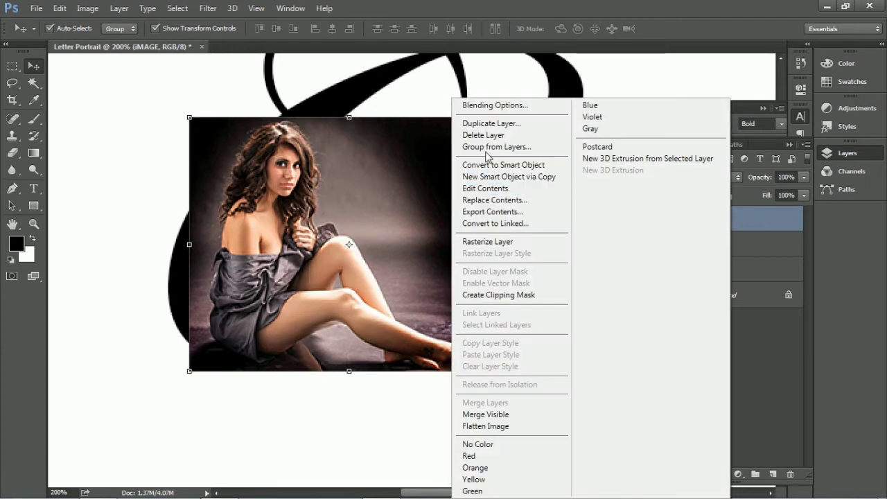
click(493, 124)
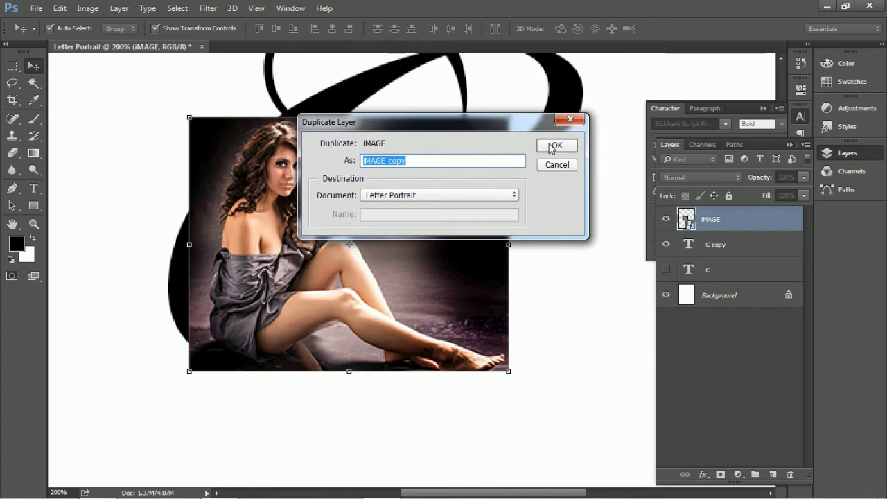
click(552, 147)
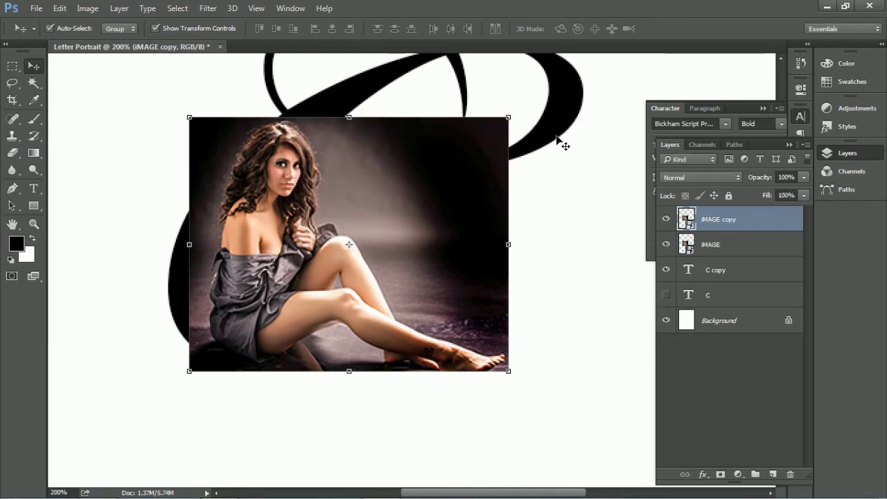
Stretch the photo copy to about 30.78% × 40.97% over the C's top and apply it
key(ctrl+minus)
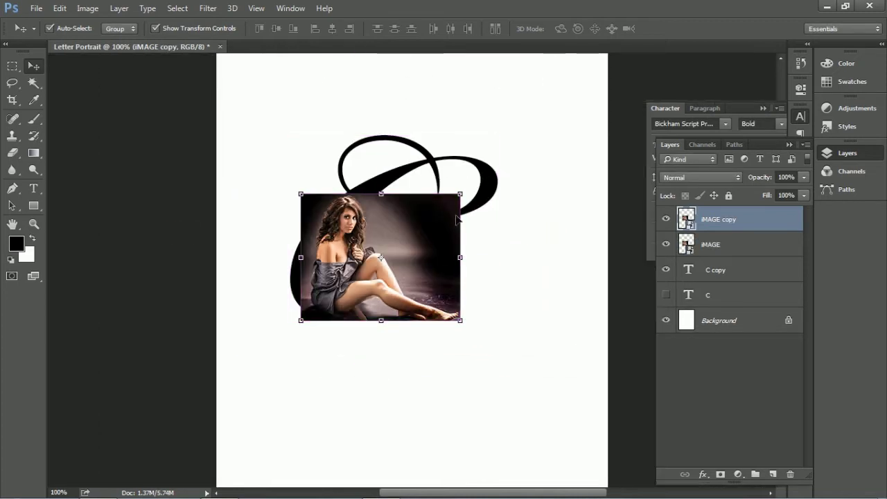
drag(468, 224, 480, 219)
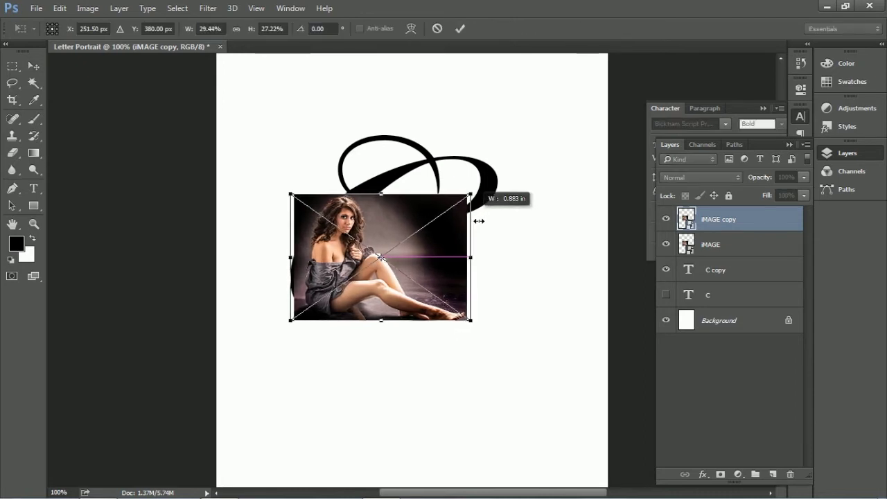
drag(479, 219, 478, 221)
drag(385, 196, 407, 131)
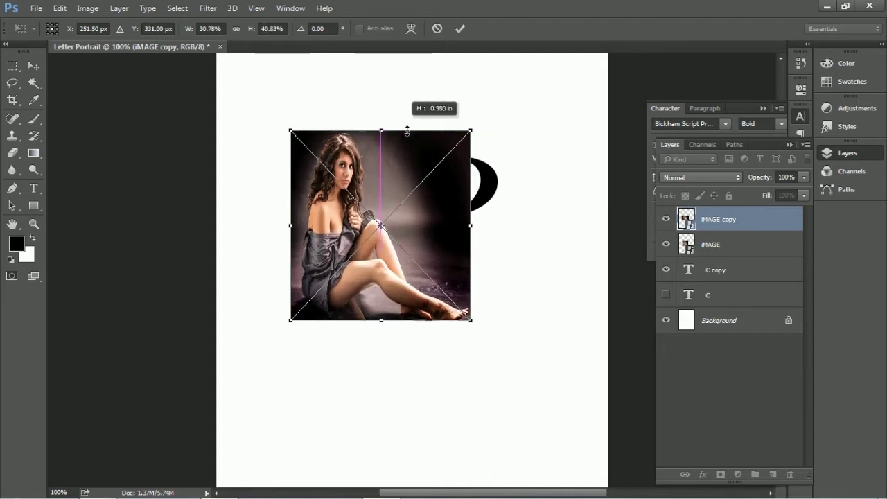
drag(406, 130, 407, 131)
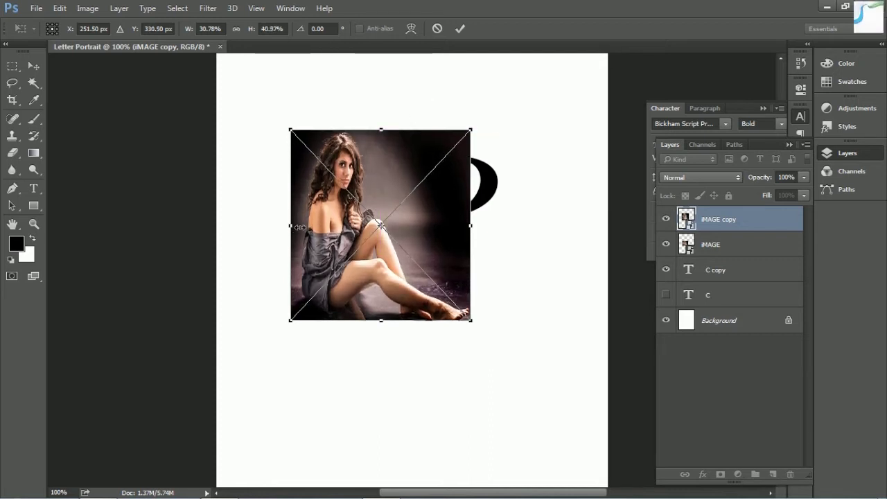
key(Return)
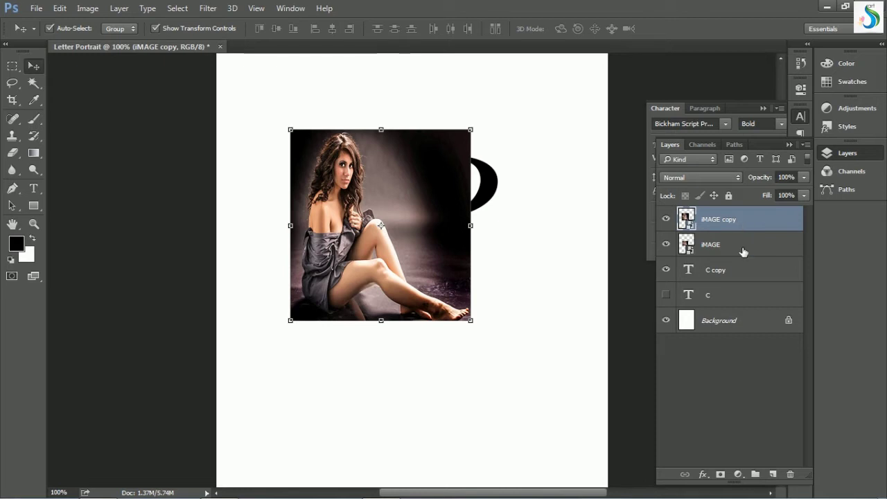
shift+click(739, 244)
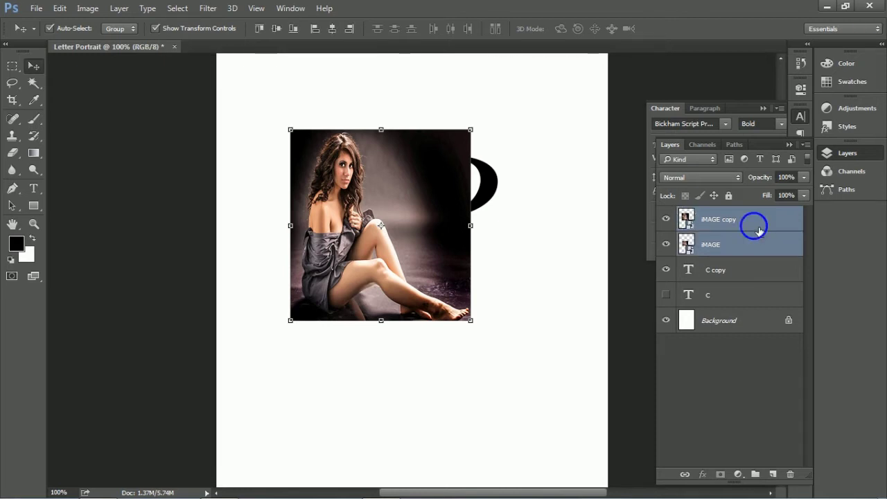
Clip both photo layers to the C copy letter, with iMAGE stacked above iMAGE copy
right_click(754, 226)
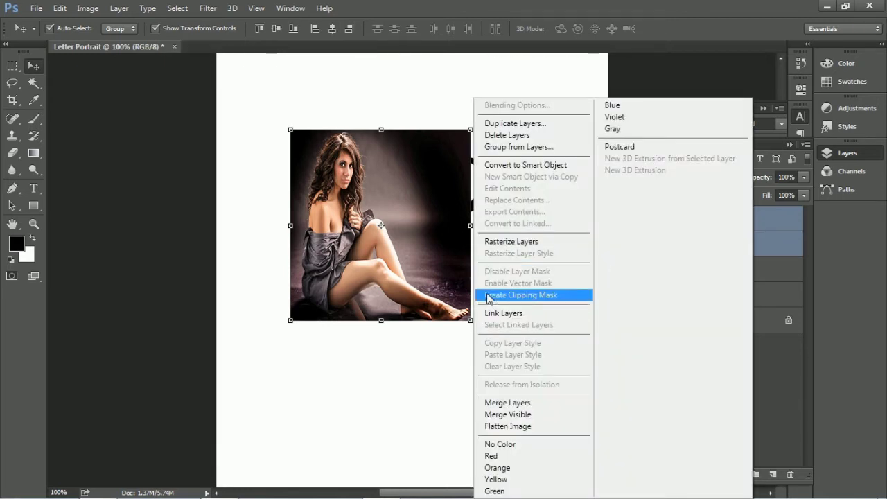
click(489, 297)
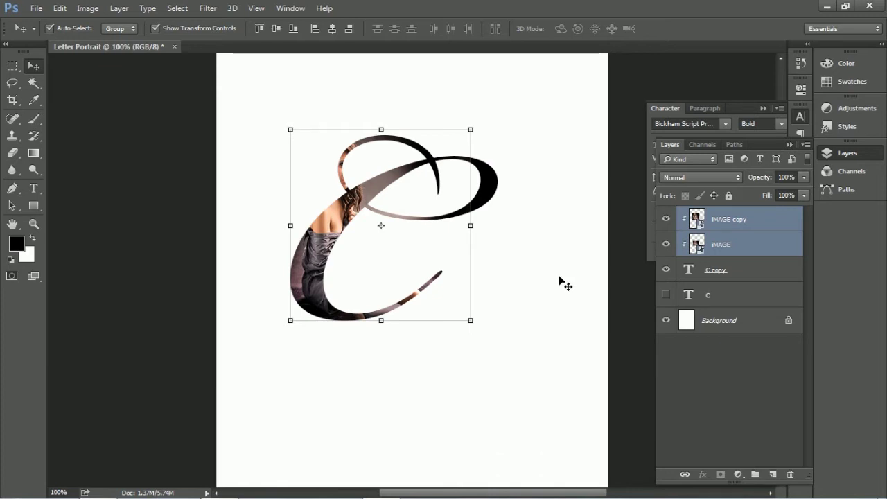
click(783, 244)
mouse_move(758, 220)
mouse_down()
mouse_move(743, 223)
mouse_move(745, 256)
mouse_up()
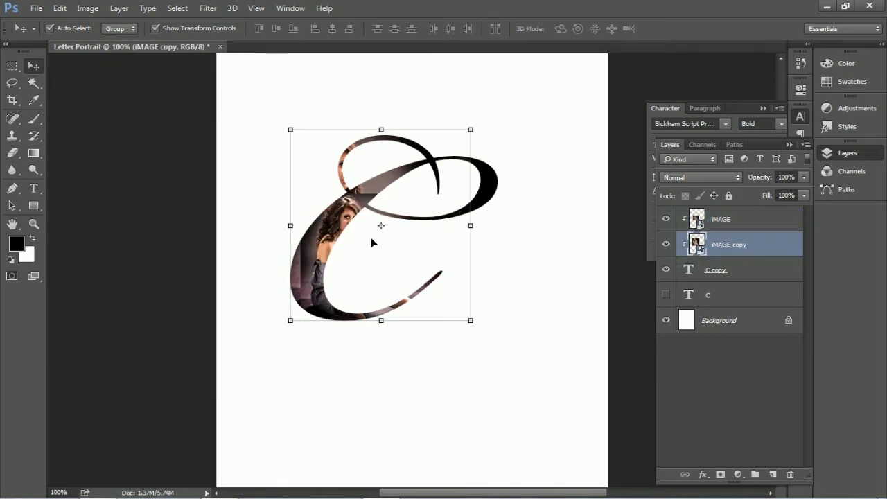
click(346, 215)
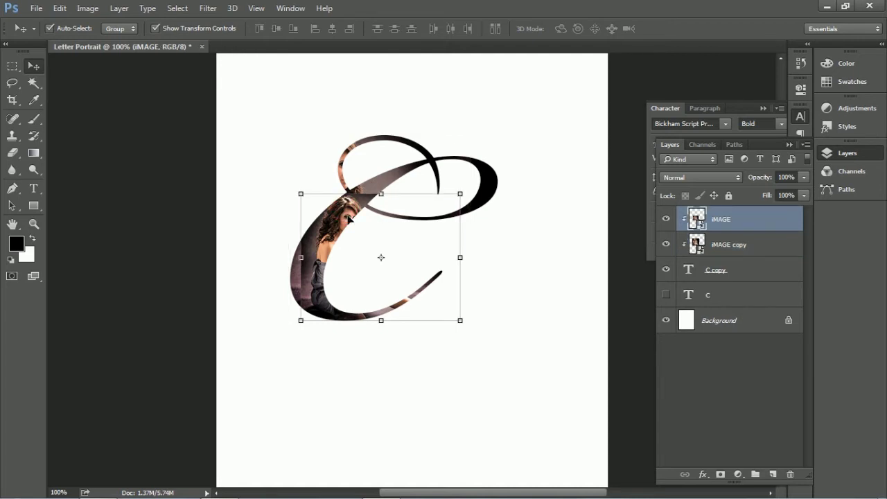
key(ctrl+plus)
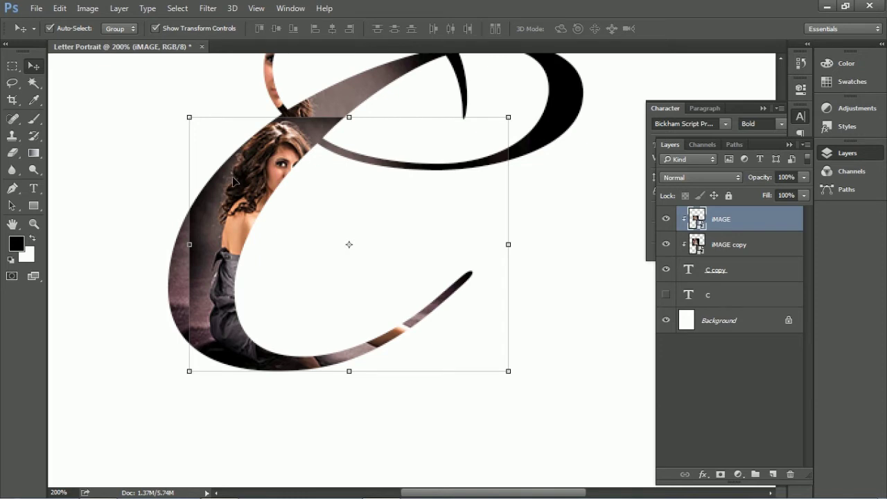
Shift the iMAGE photo left inside the letter
drag(241, 201, 225, 202)
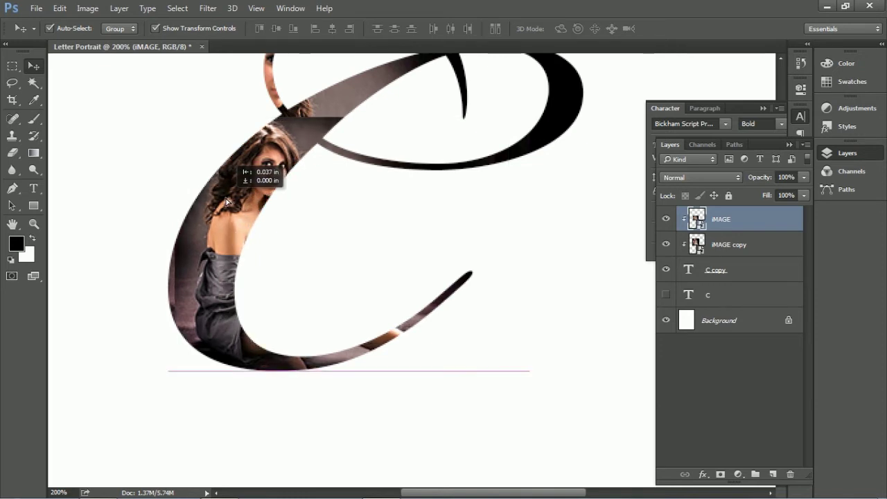
drag(226, 202, 226, 202)
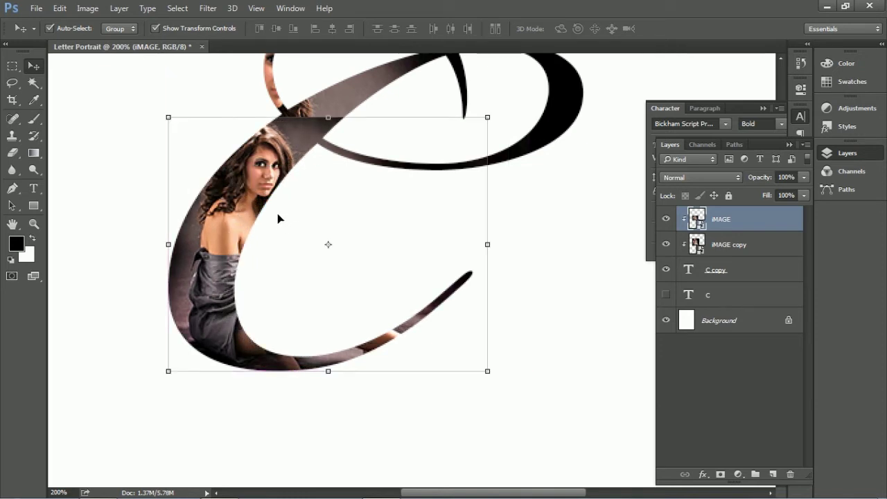
key(Down)
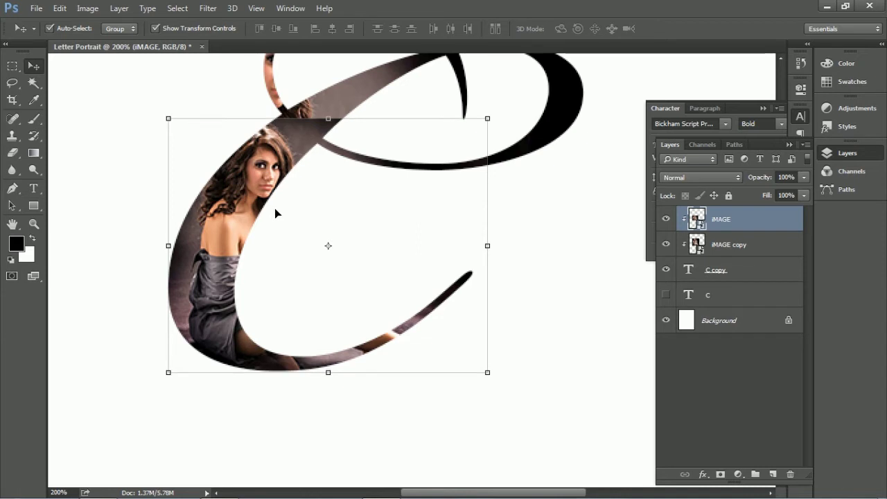
key(Up)
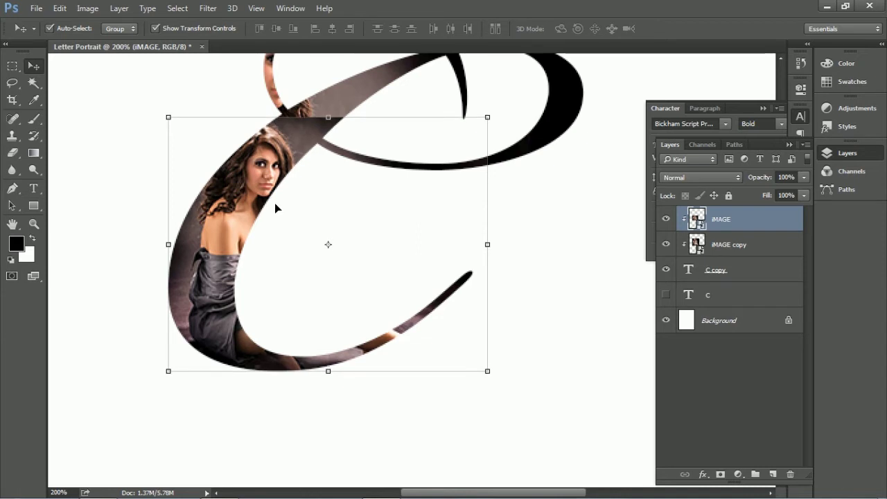
click(510, 412)
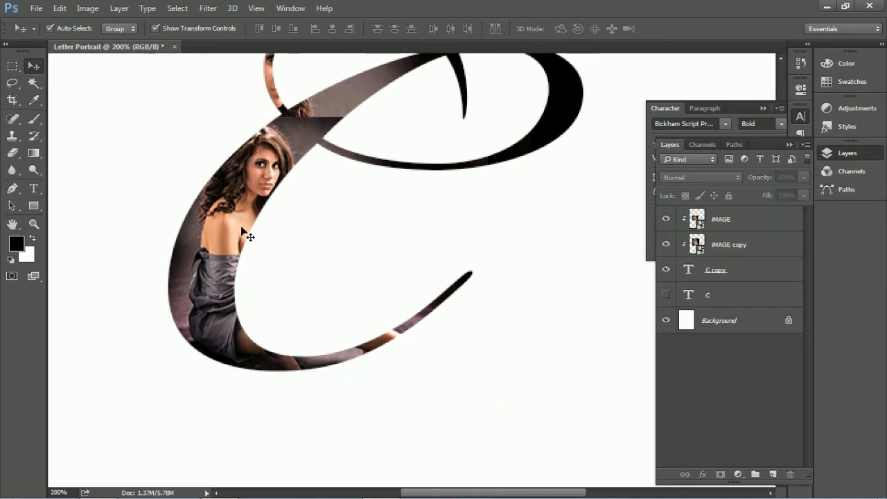
click(247, 234)
Hide the iMAGE layer, view the whole letter, and select iMAGE copy
click(668, 221)
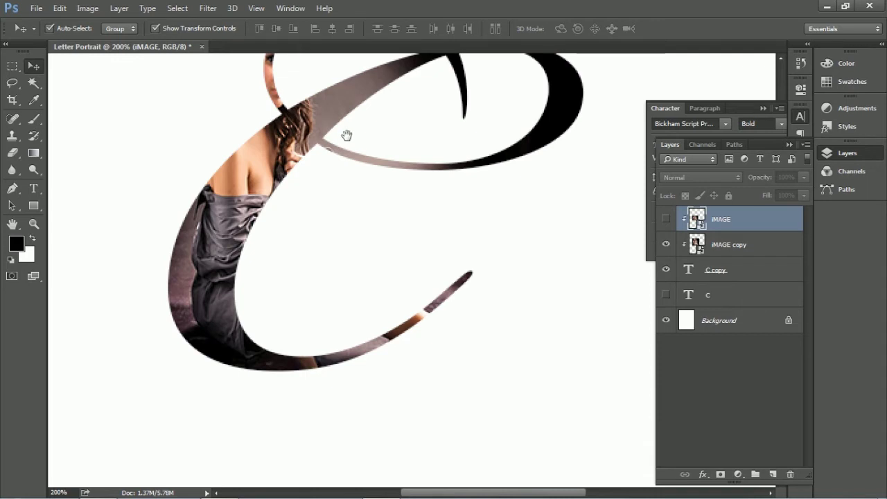
drag(347, 134, 299, 216)
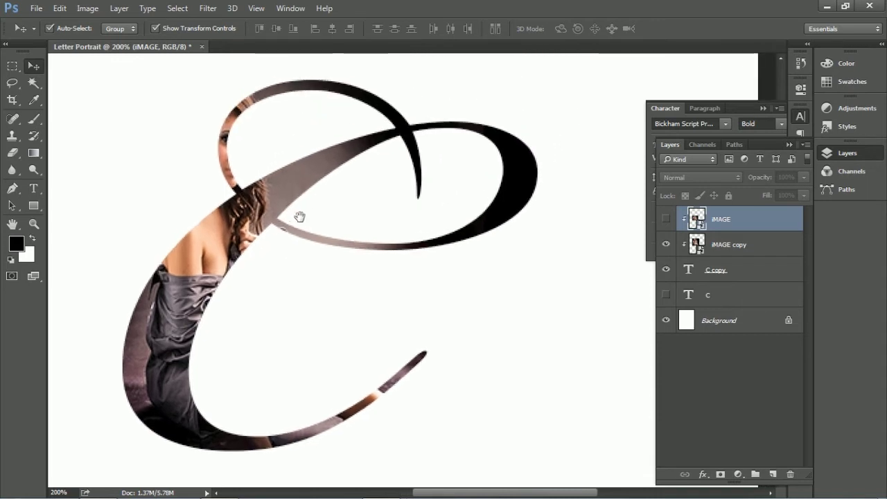
click(668, 219)
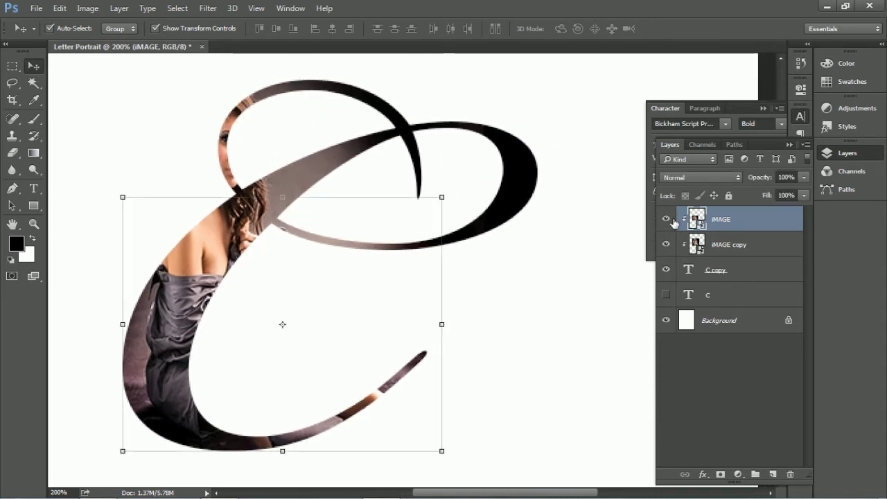
click(668, 219)
click(697, 246)
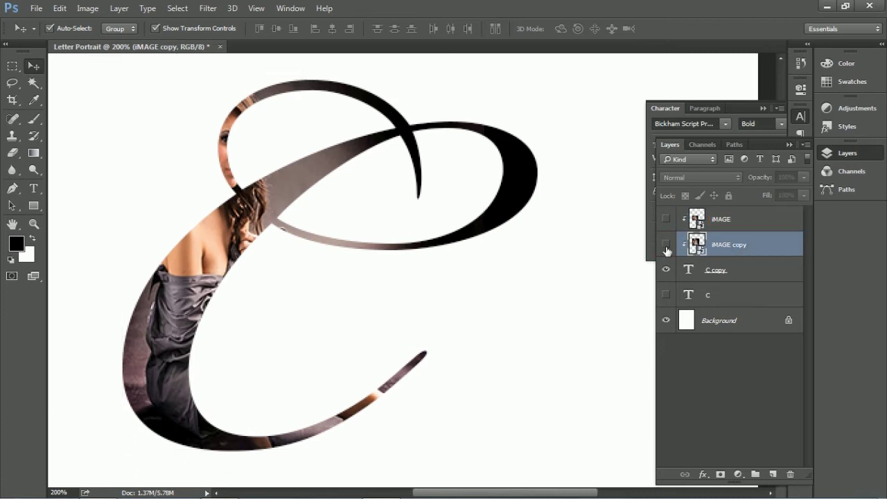
Mask iMAGE copy, painting black (brush 80, then 50) over the photo in the C's upper loop
click(720, 474)
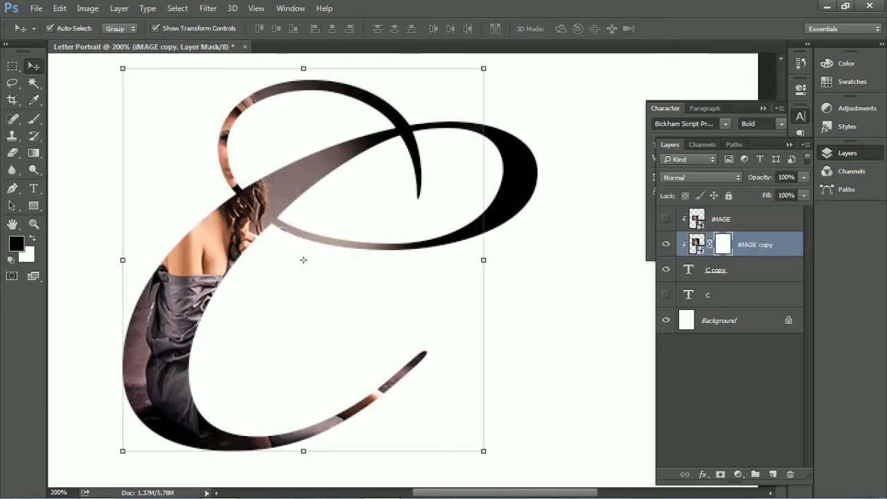
click(34, 119)
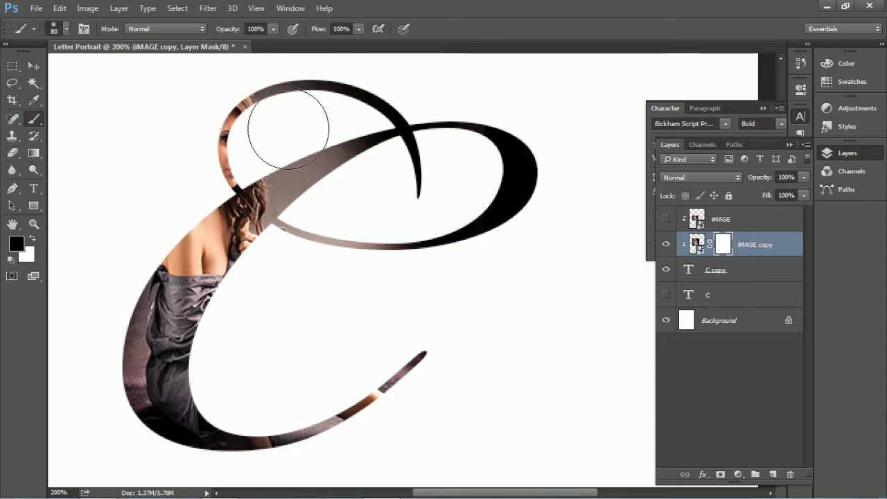
mouse_move(264, 141)
mouse_down()
mouse_move(218, 174)
mouse_move(254, 190)
mouse_up()
key(bracketleft)
key(bracketleft)
key(bracketleft)
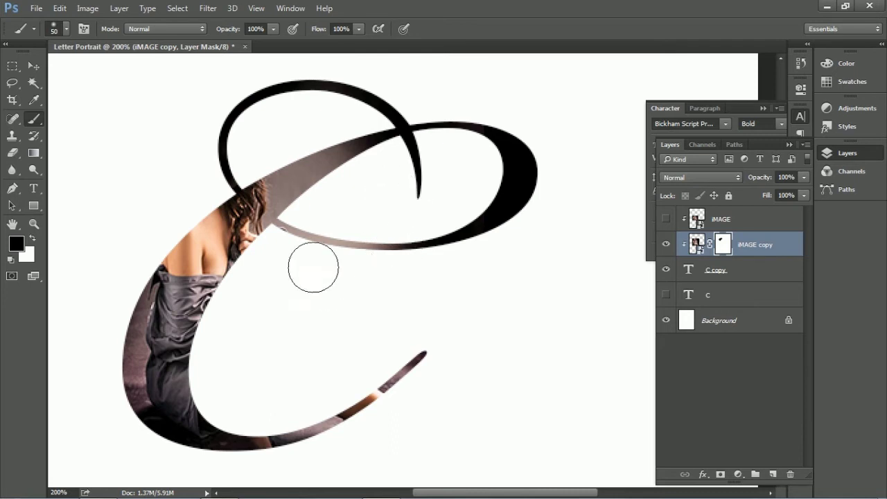
drag(251, 194, 302, 208)
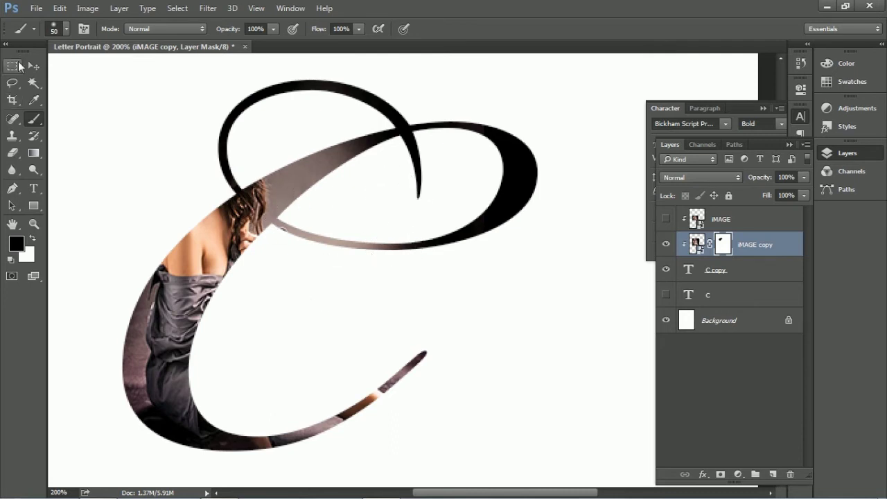
Show the iMAGE layer again and move iMAGE copy up-left inside the letter
click(33, 66)
click(666, 219)
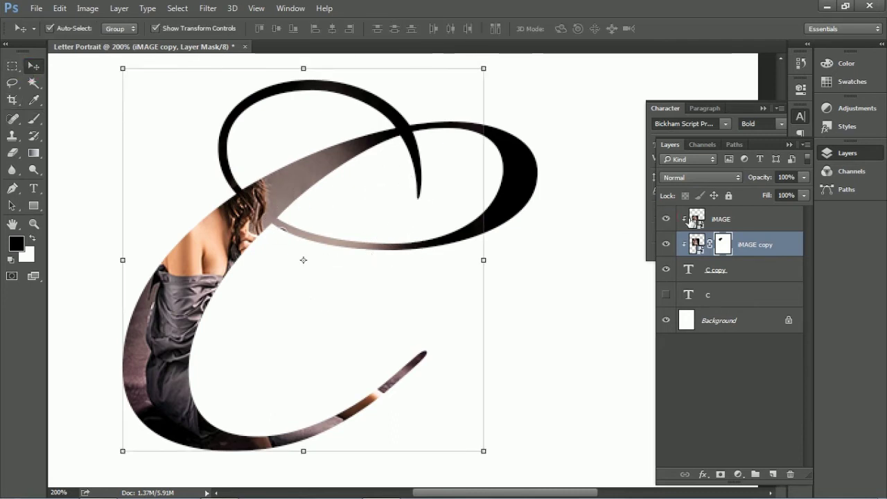
click(735, 229)
click(307, 171)
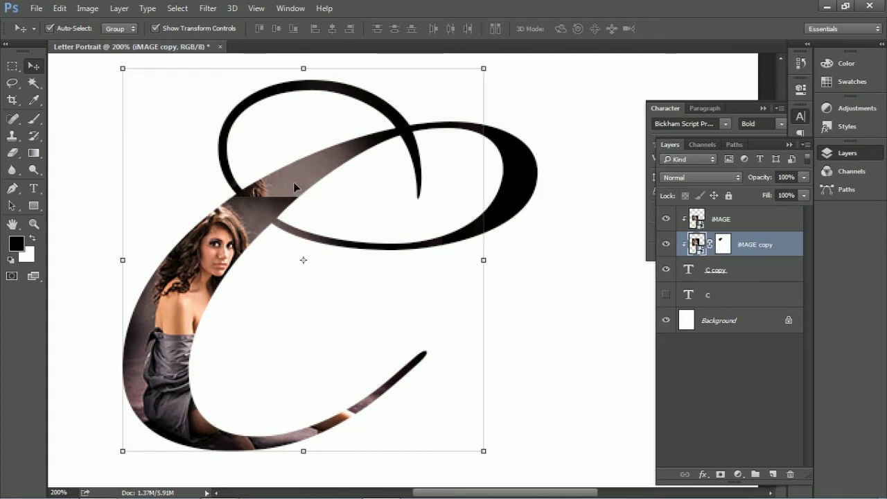
drag(319, 174, 277, 186)
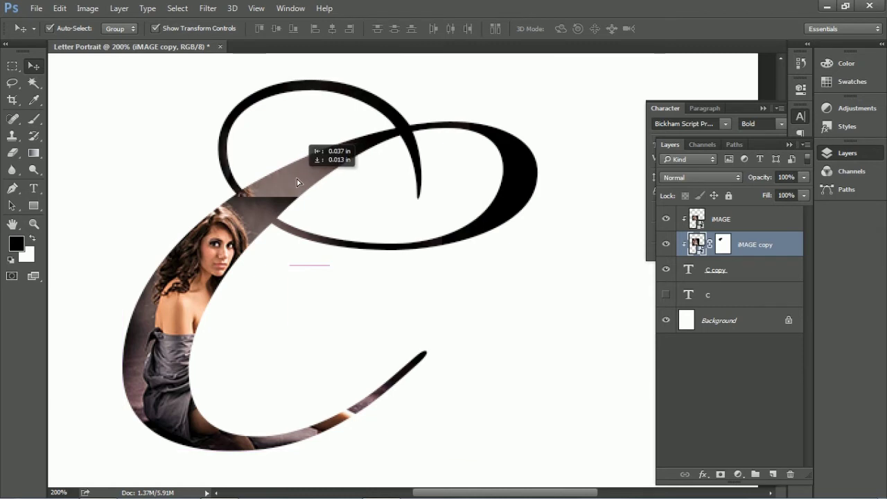
drag(278, 186, 264, 186)
click(274, 206)
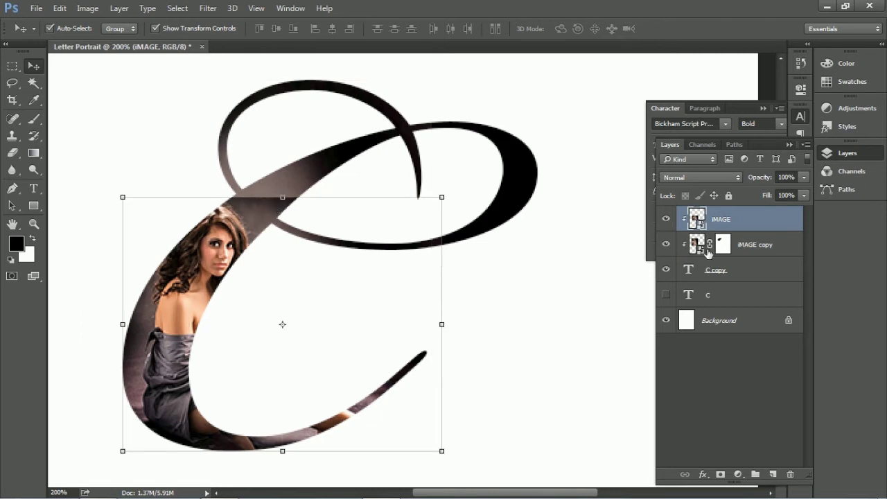
Add a mask to iMAGE and paint out the hard edge where the C's strokes cross
click(721, 474)
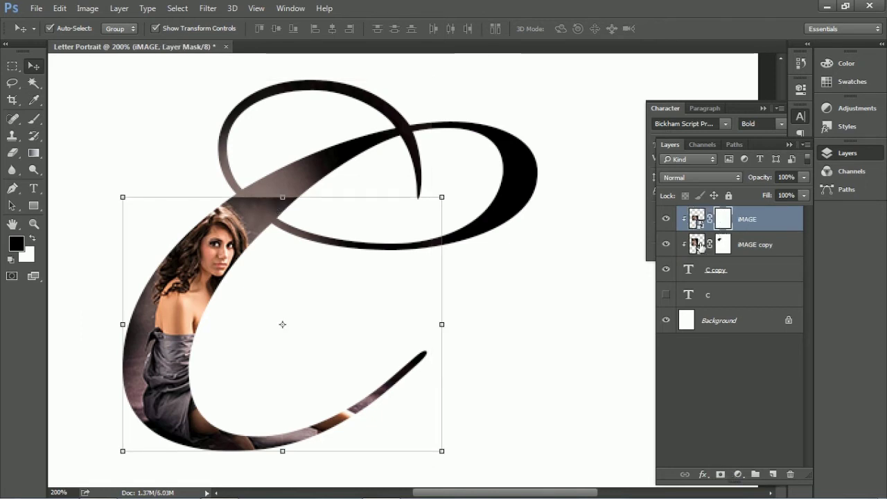
click(34, 118)
drag(256, 198, 348, 212)
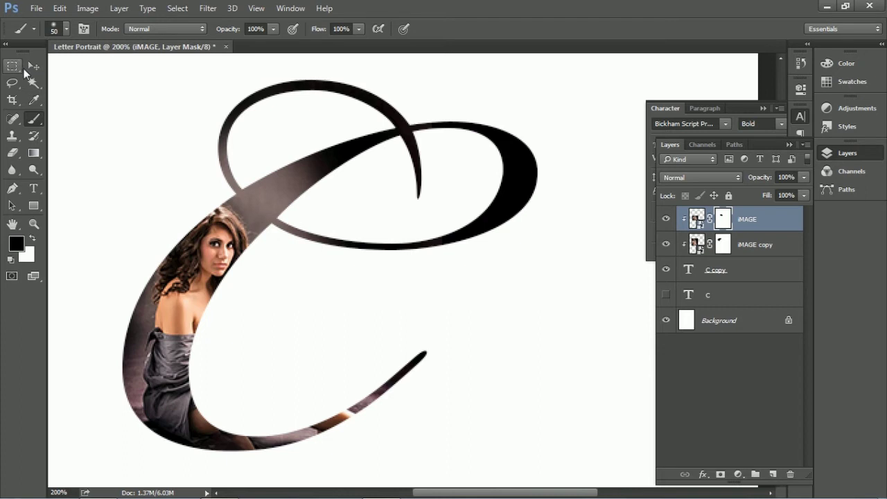
click(34, 65)
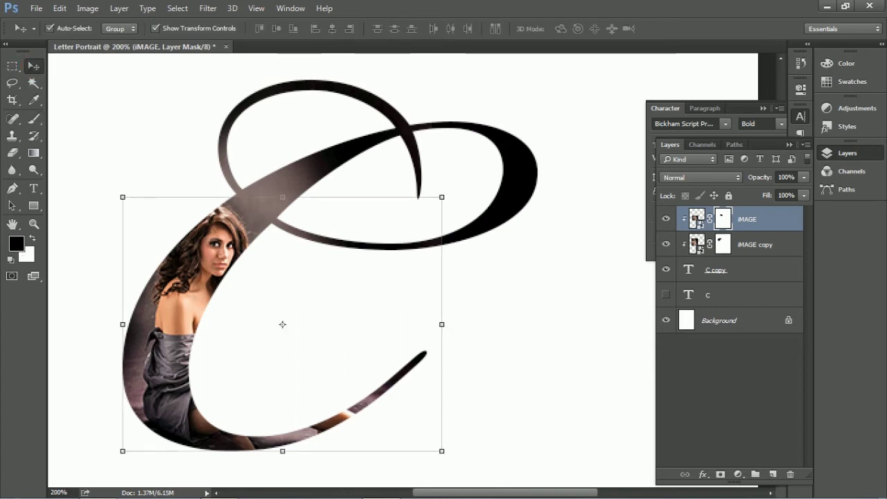
click(705, 219)
right_click(760, 214)
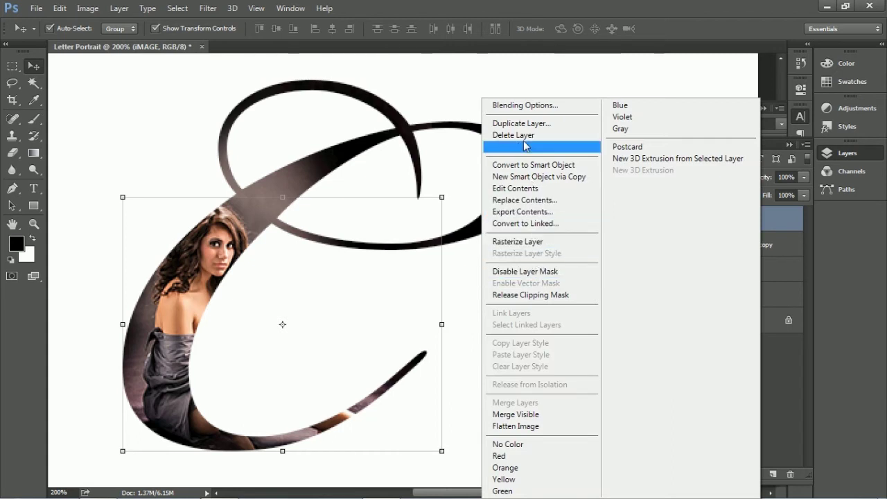
Duplicate iMAGE as iMAGE copy 2 and release it from the clipping mask
click(513, 123)
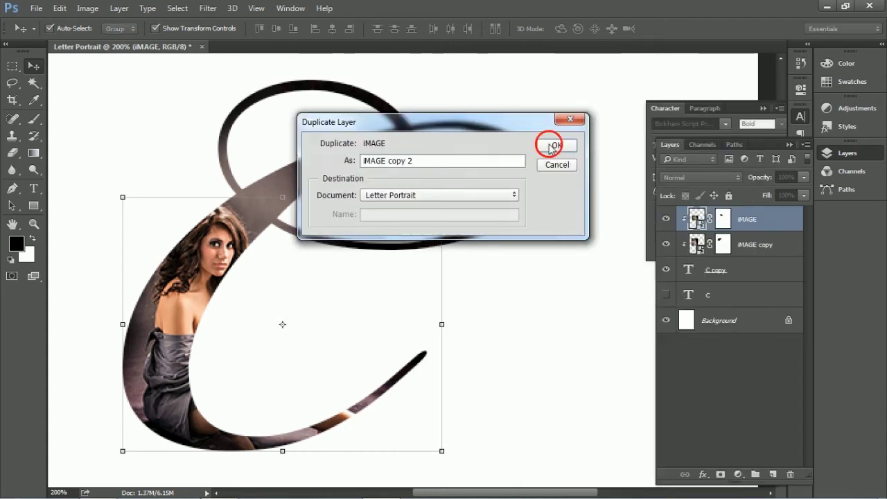
click(551, 146)
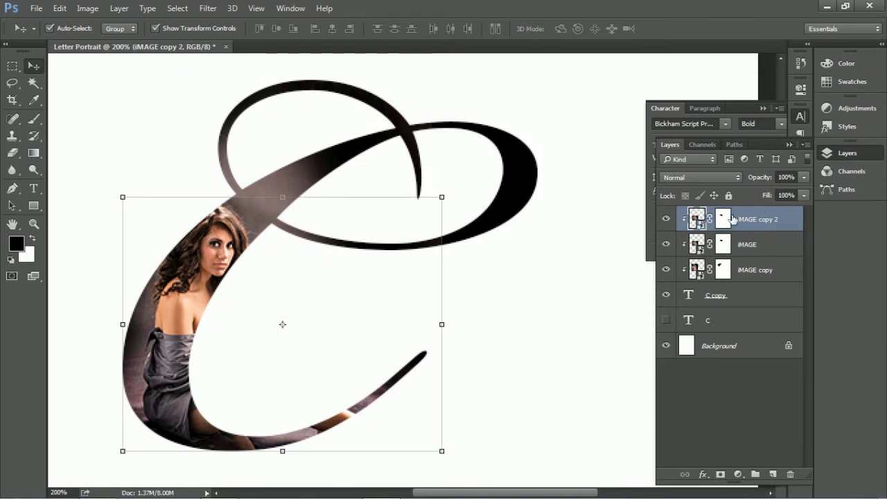
right_click(700, 216)
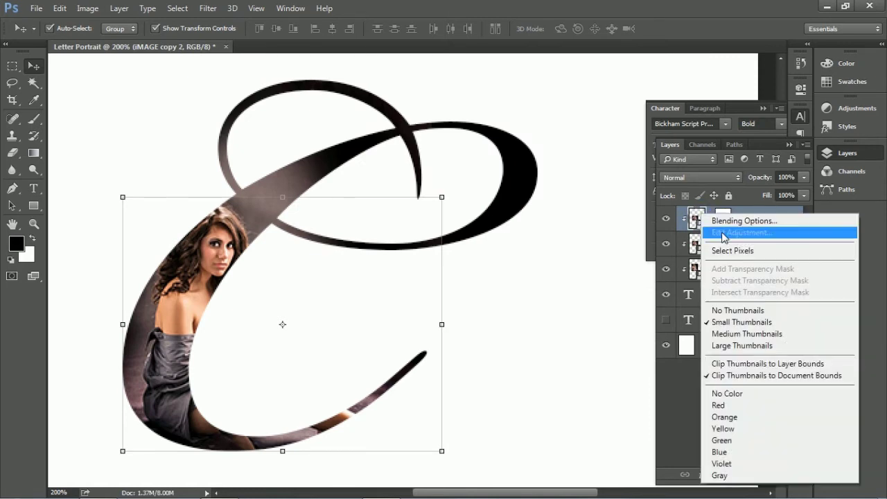
click(745, 215)
right_click(745, 217)
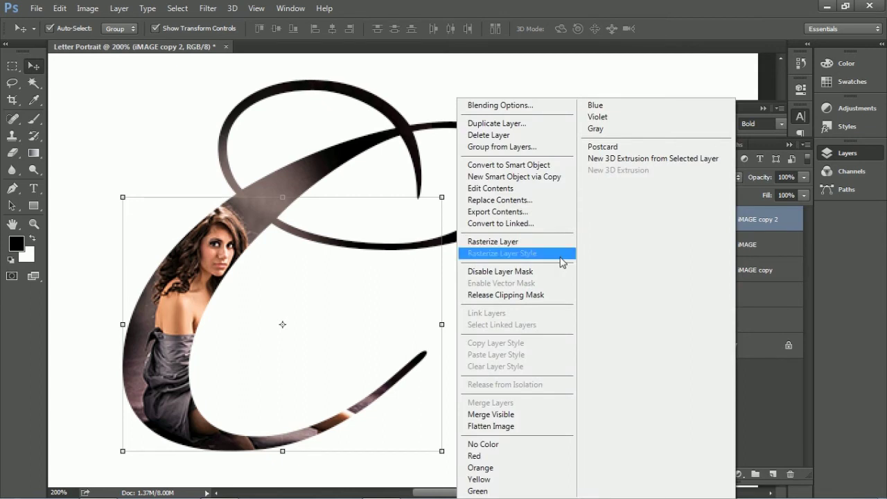
click(501, 299)
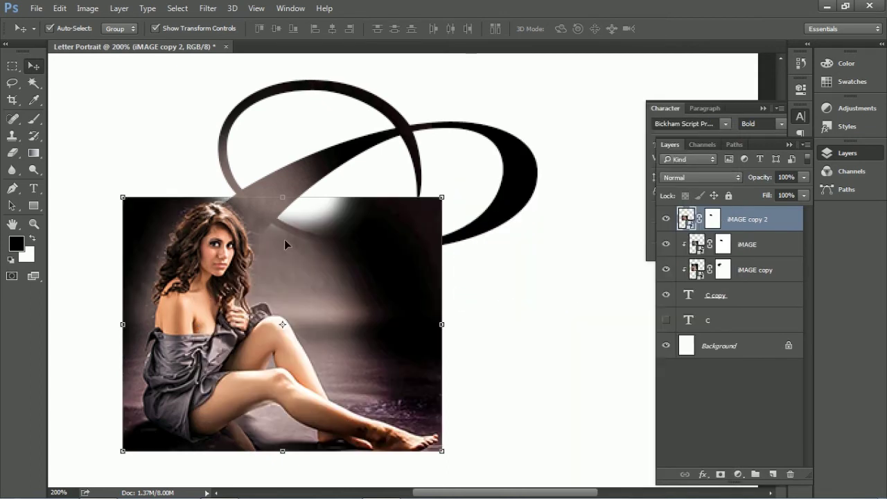
Paint black on the iMAGE copy 2 mask over the photo's top-left corner, left edge and bottom-left corner
click(712, 219)
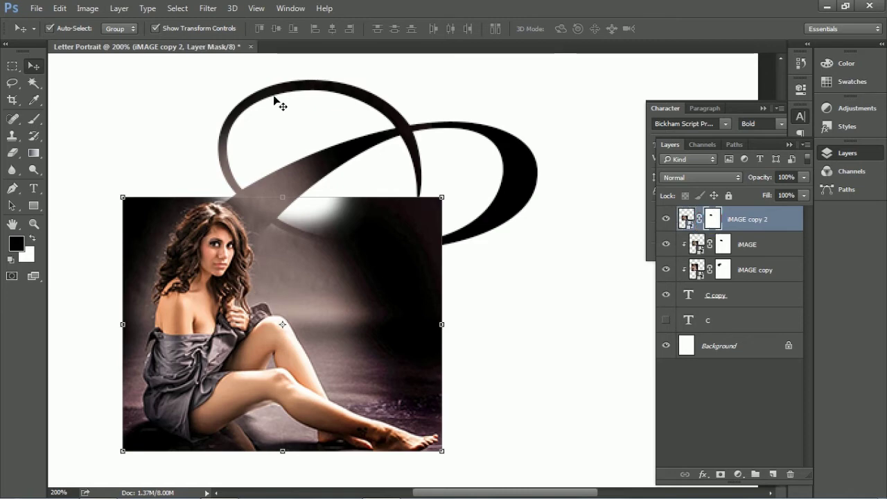
click(34, 119)
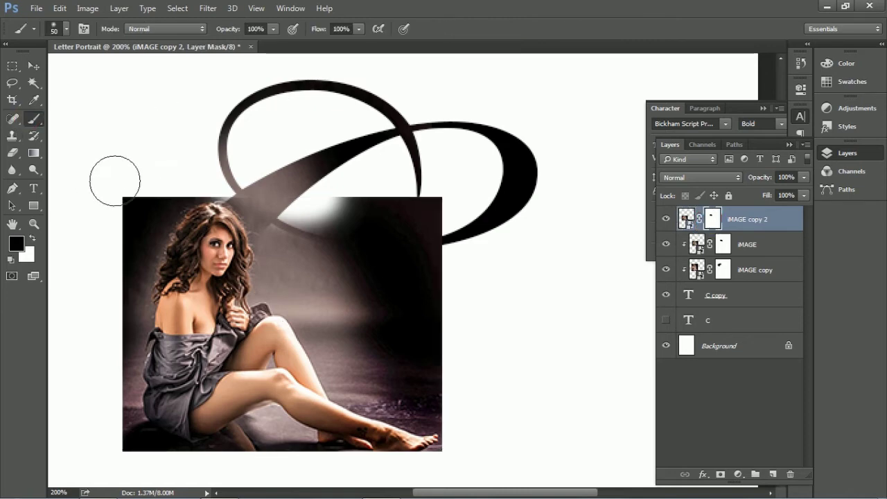
click(32, 238)
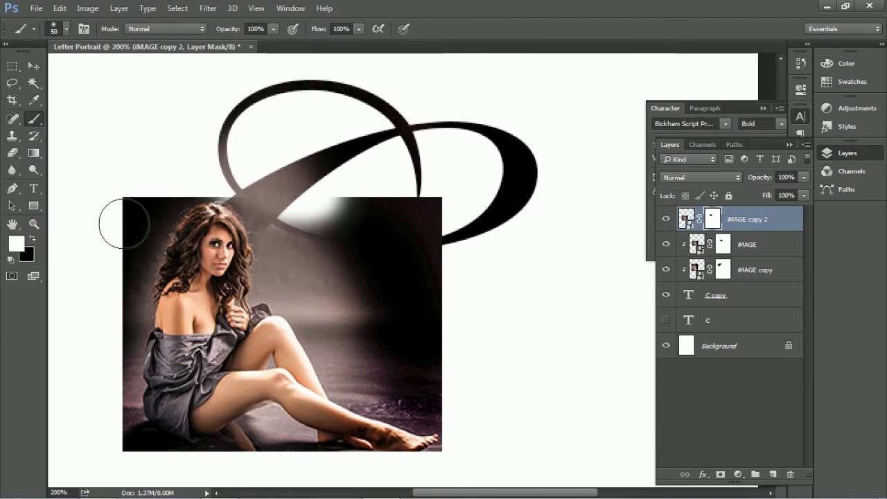
click(32, 238)
drag(170, 206, 144, 202)
mouse_move(117, 280)
mouse_down()
mouse_move(149, 207)
mouse_move(204, 205)
mouse_move(171, 200)
mouse_up()
key(bracketleft)
key(bracketleft)
key(bracketleft)
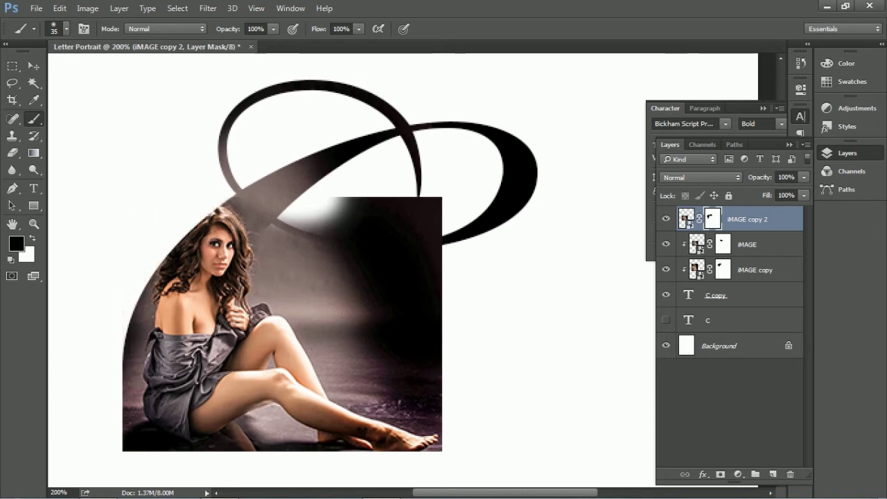
scroll(135, 363, down, 3)
mouse_move(125, 323)
mouse_down()
mouse_move(143, 346)
mouse_move(194, 368)
mouse_move(248, 386)
mouse_move(284, 384)
mouse_move(382, 352)
mouse_move(406, 368)
mouse_move(451, 352)
mouse_move(514, 296)
mouse_move(396, 349)
mouse_move(442, 306)
mouse_move(414, 335)
mouse_up()
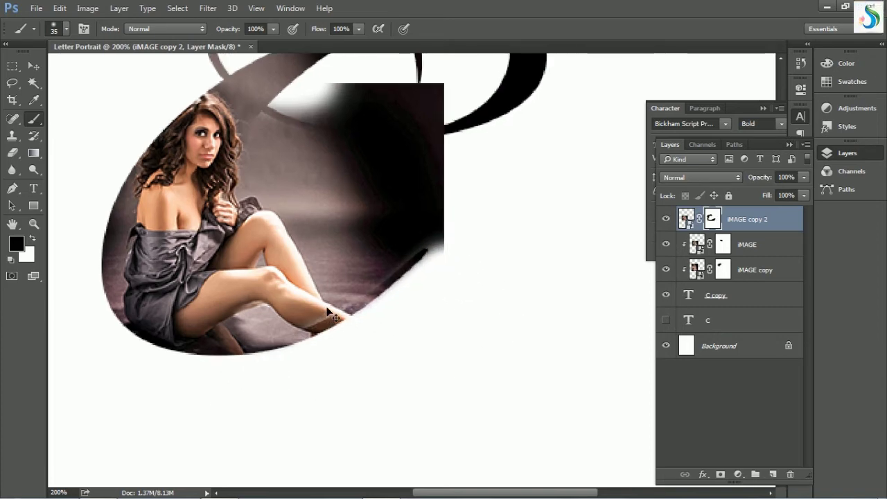
key(ctrl+plus)
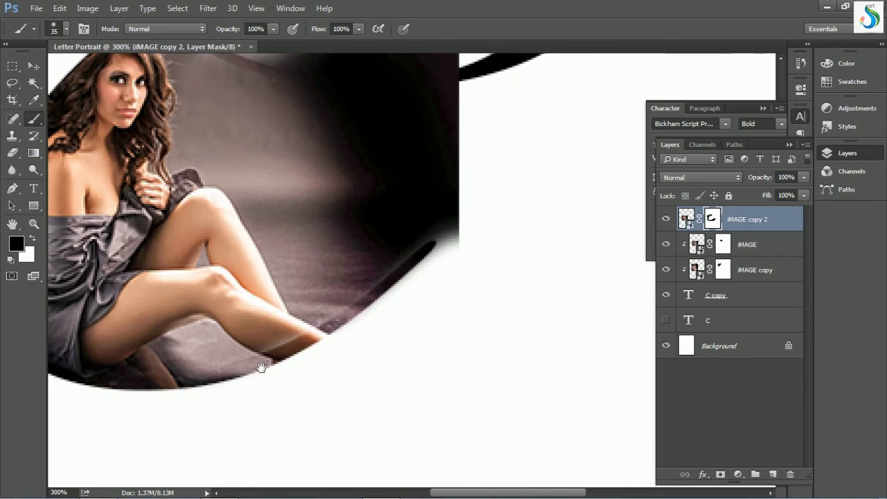
Paint white on the mask to restore the photo below the knee
click(32, 238)
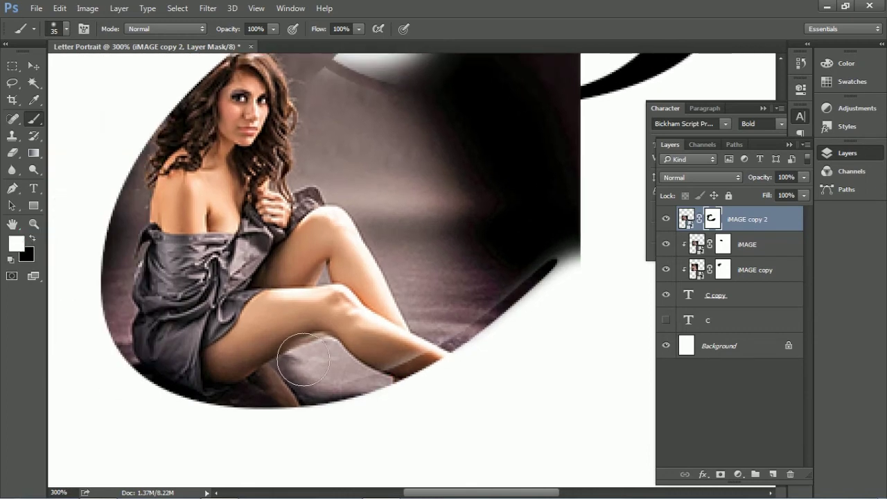
key(bracketleft)
mouse_move(303, 360)
mouse_down()
mouse_move(320, 383)
mouse_move(408, 364)
mouse_up()
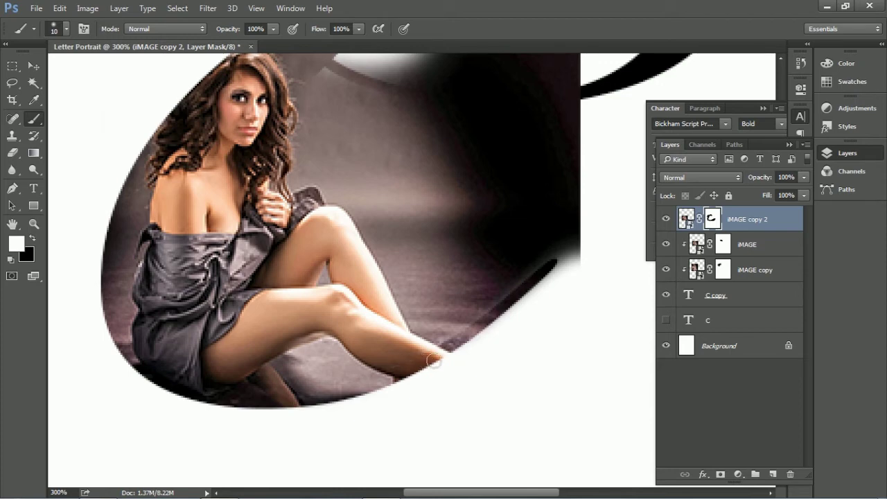
scroll(454, 354, up, 2)
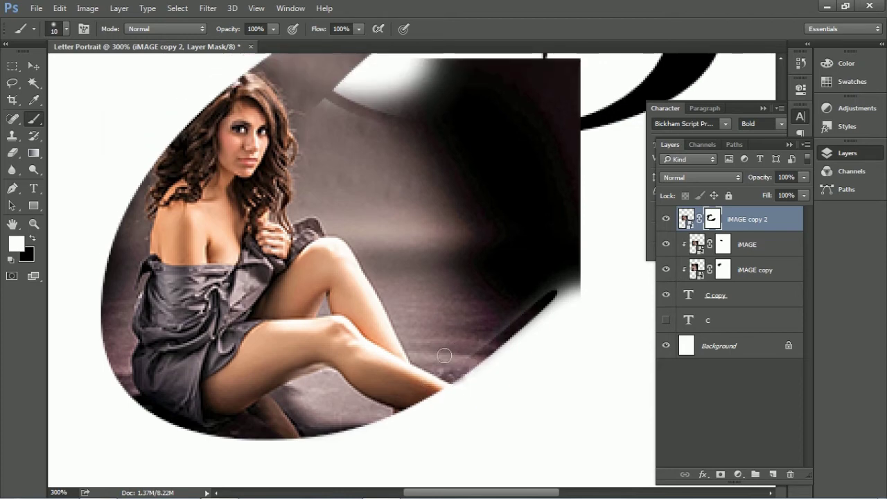
drag(402, 303, 295, 297)
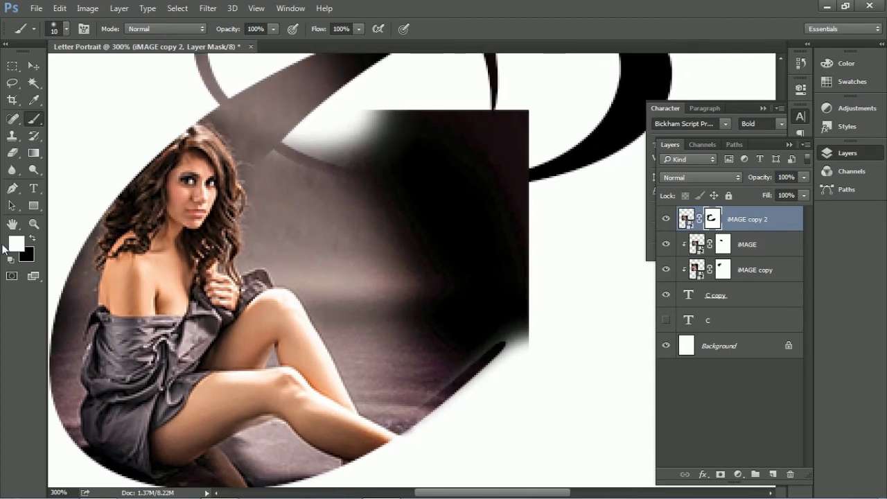
Paint black on the mask to hide the dark rectangle and grey shadows around the woman
click(31, 238)
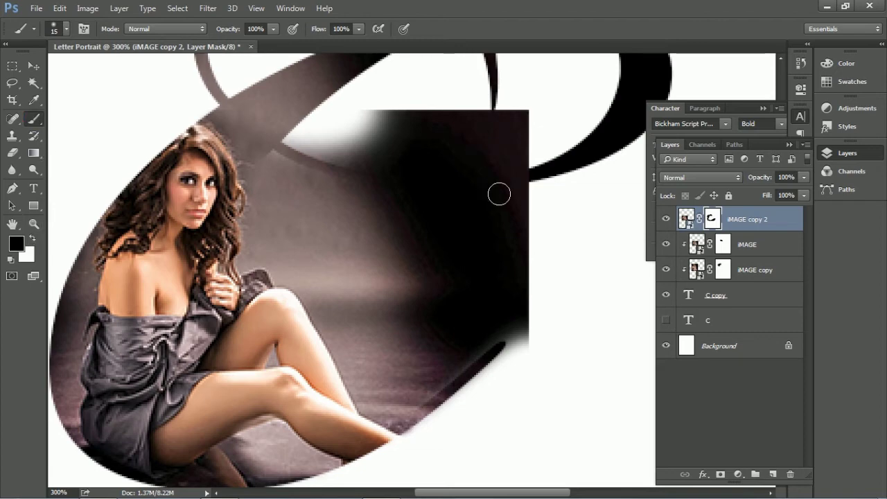
key(bracketright)
key(bracketright)
key(bracketright)
mouse_move(548, 143)
mouse_down()
mouse_move(551, 406)
mouse_move(375, 139)
mouse_move(511, 182)
mouse_move(352, 150)
mouse_move(453, 319)
mouse_move(444, 370)
mouse_move(451, 410)
mouse_move(398, 415)
mouse_move(409, 425)
mouse_move(383, 422)
mouse_up()
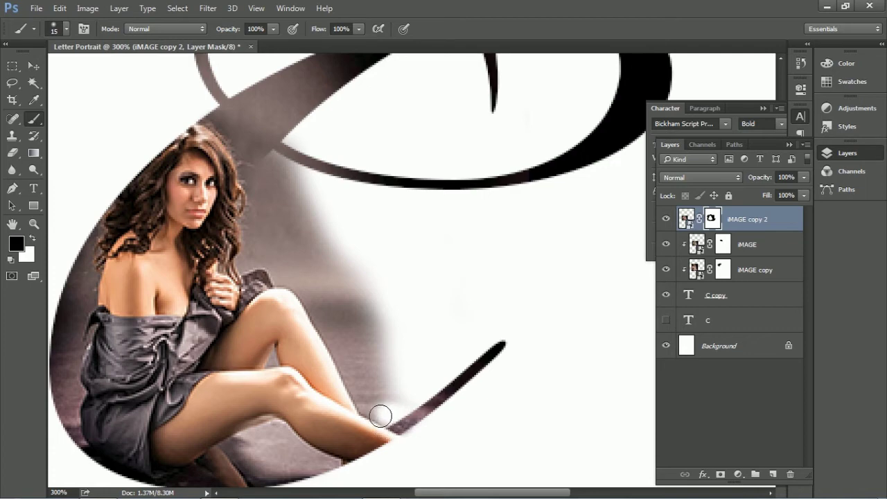
scroll(383, 418, up, 1)
mouse_move(366, 406)
mouse_down()
mouse_move(381, 422)
mouse_move(334, 338)
mouse_move(263, 273)
mouse_up()
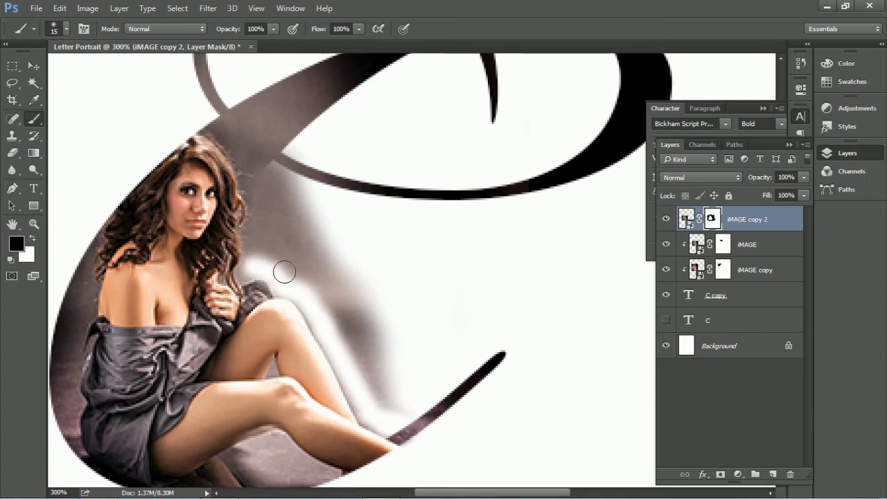
mouse_move(360, 345)
mouse_down()
mouse_move(393, 418)
mouse_move(370, 328)
mouse_move(332, 254)
mouse_up()
key(ctrl+z)
mouse_move(398, 427)
mouse_down()
mouse_move(385, 431)
mouse_move(377, 418)
mouse_move(319, 309)
mouse_move(265, 263)
mouse_move(259, 271)
mouse_move(265, 210)
mouse_move(283, 192)
mouse_move(295, 271)
mouse_move(279, 210)
mouse_up()
mouse_move(332, 287)
mouse_down()
mouse_move(316, 245)
mouse_move(316, 266)
mouse_up()
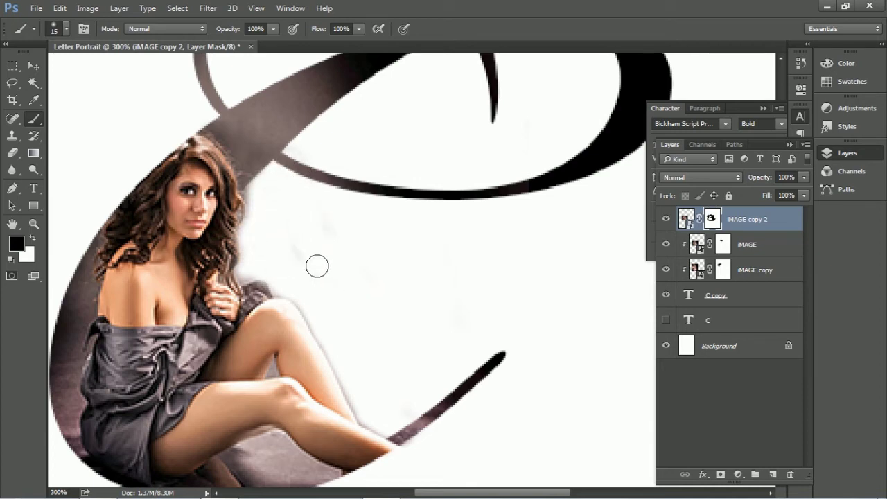
drag(248, 234, 258, 244)
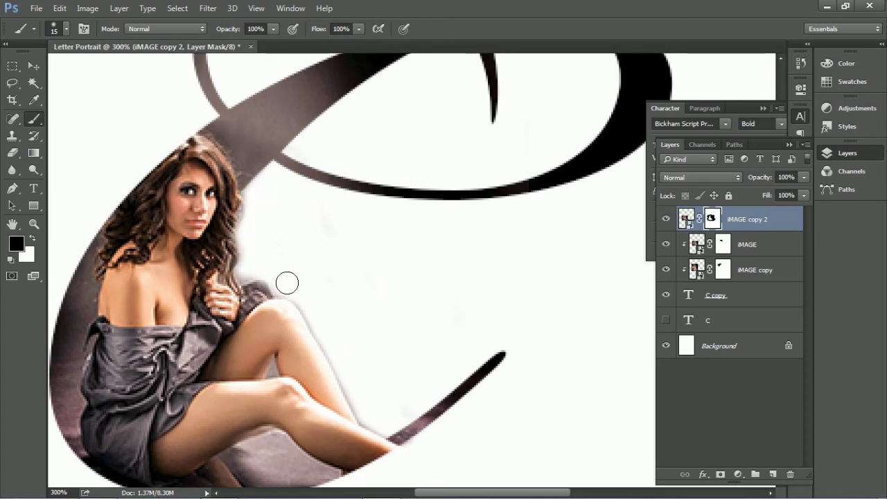
Refine the mask edges along the hair and leg with a size 9 brush, then zoom out
scroll(307, 277, down, 1)
scroll(307, 277, left, 2)
key(bracketleft)
key(bracketleft)
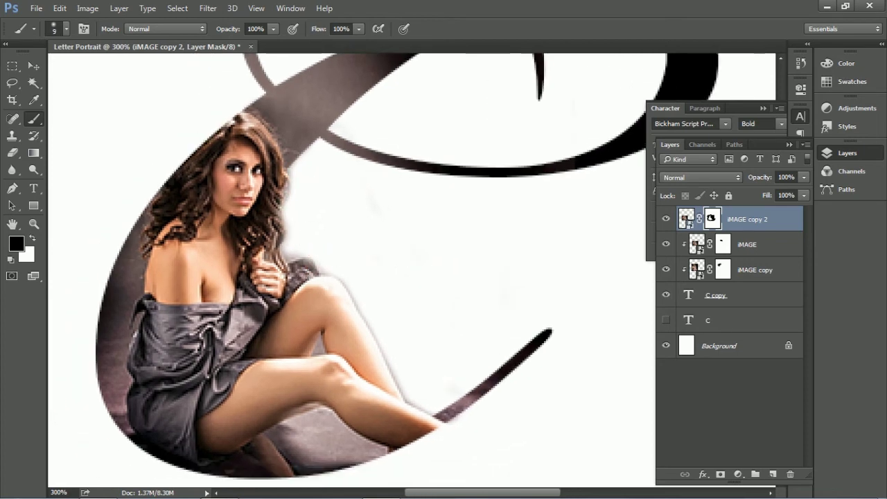
drag(304, 255, 321, 265)
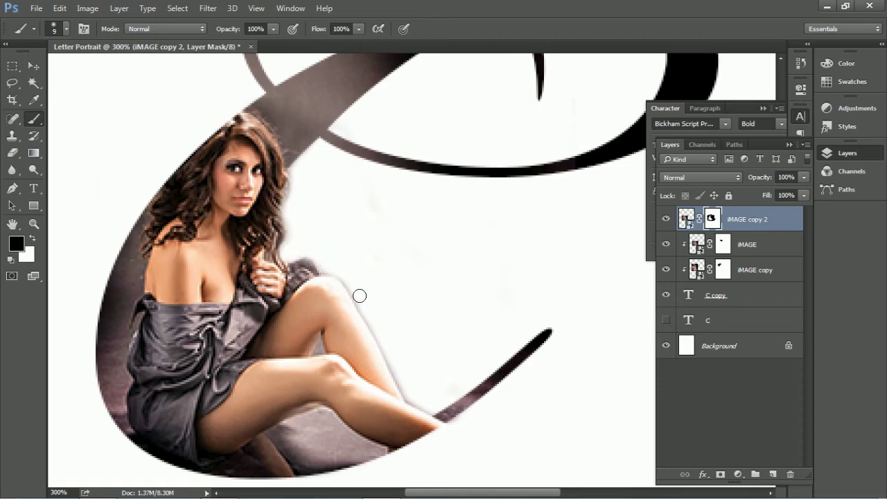
drag(353, 280, 340, 270)
drag(366, 300, 399, 358)
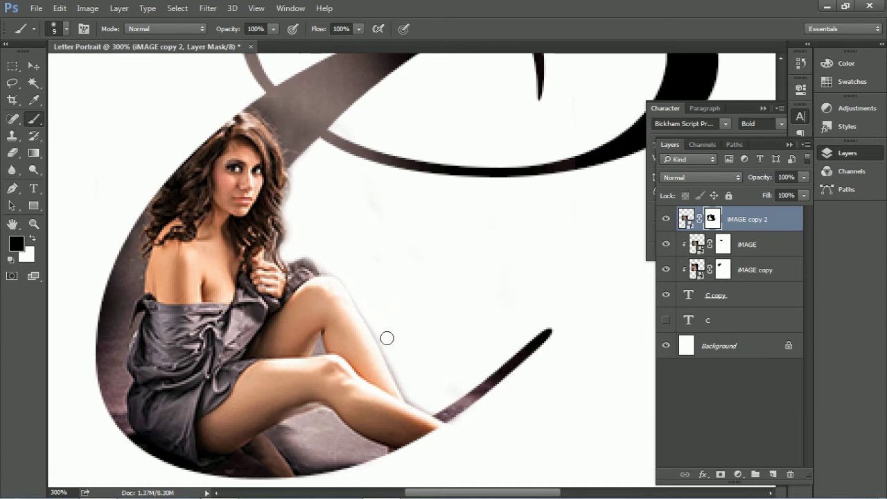
mouse_move(409, 363)
mouse_down()
mouse_move(386, 311)
mouse_move(396, 353)
mouse_up()
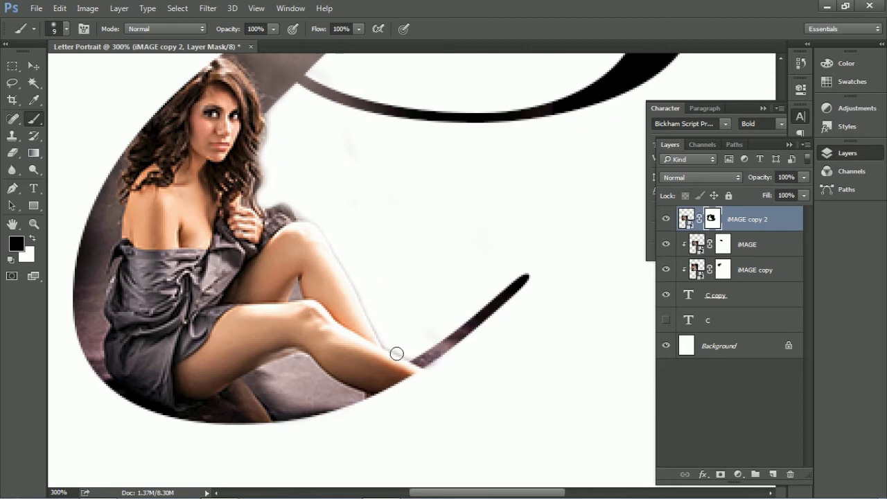
drag(426, 364, 414, 361)
key(ctrl+minus)
key(ctrl+minus)
drag(487, 305, 450, 360)
click(33, 65)
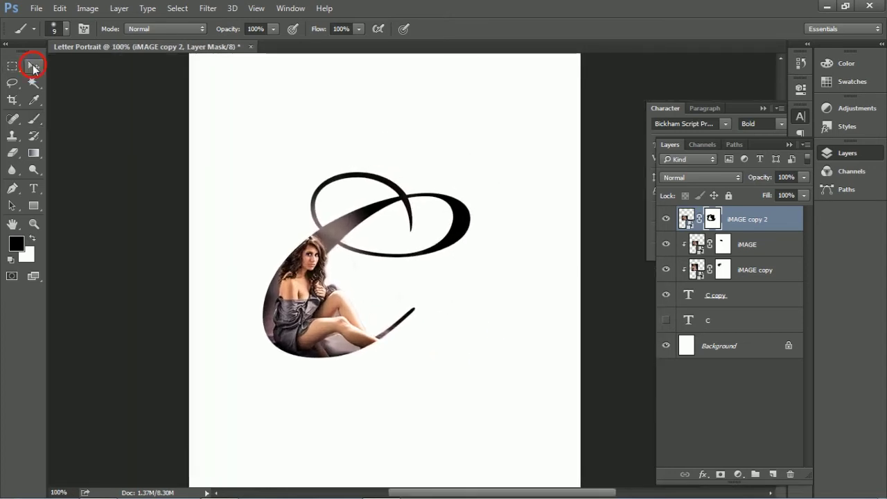
Scale the layers from iMAGE copy 2 down to C together to about 114%, then deselect
click(742, 300)
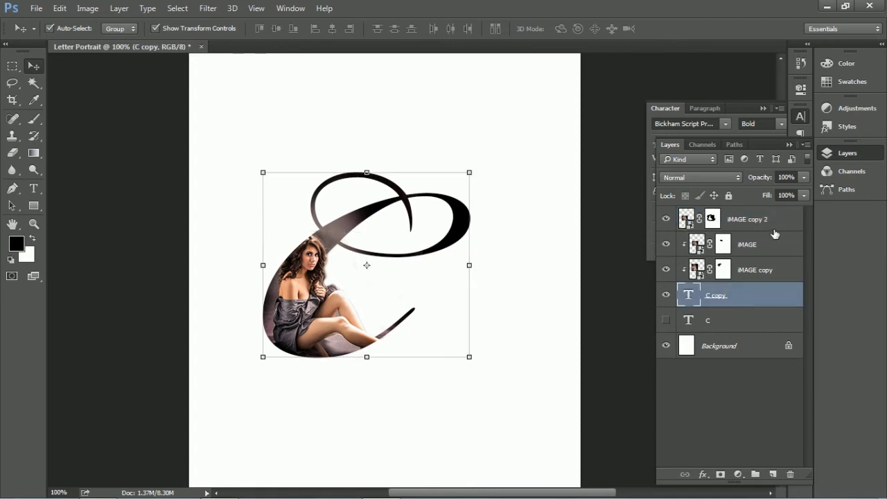
click(754, 324)
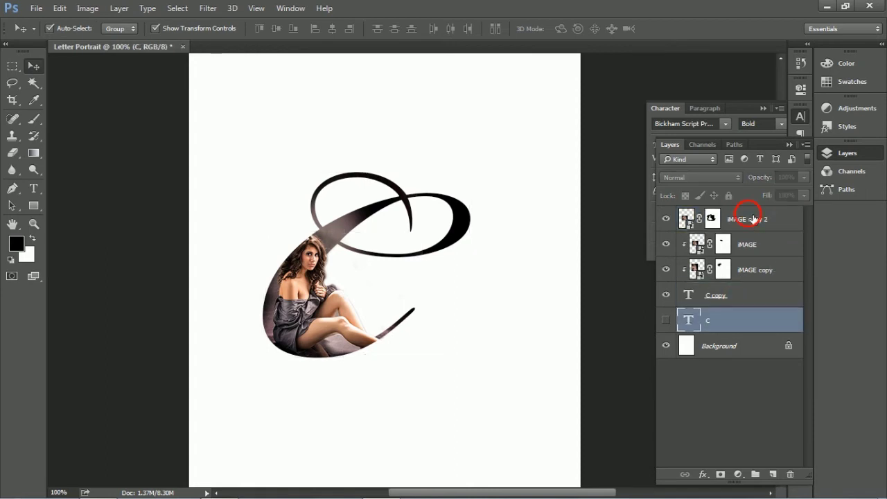
shift+click(754, 219)
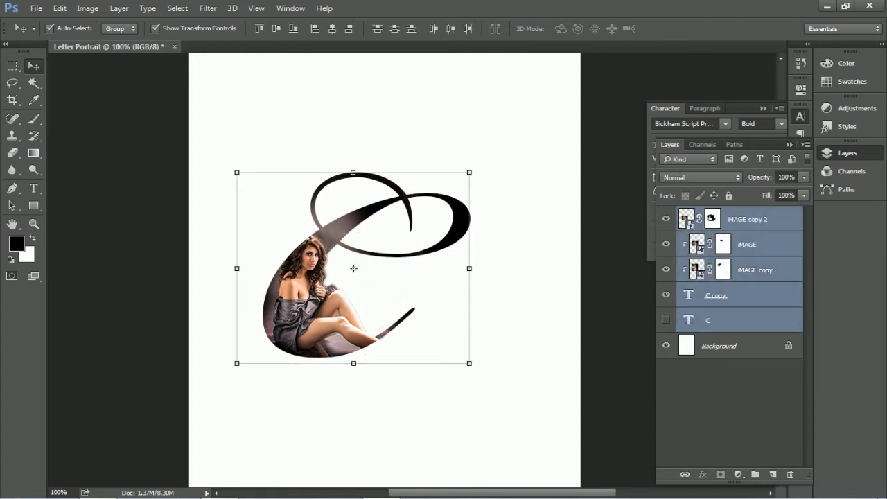
click(473, 176)
drag(478, 168, 489, 160)
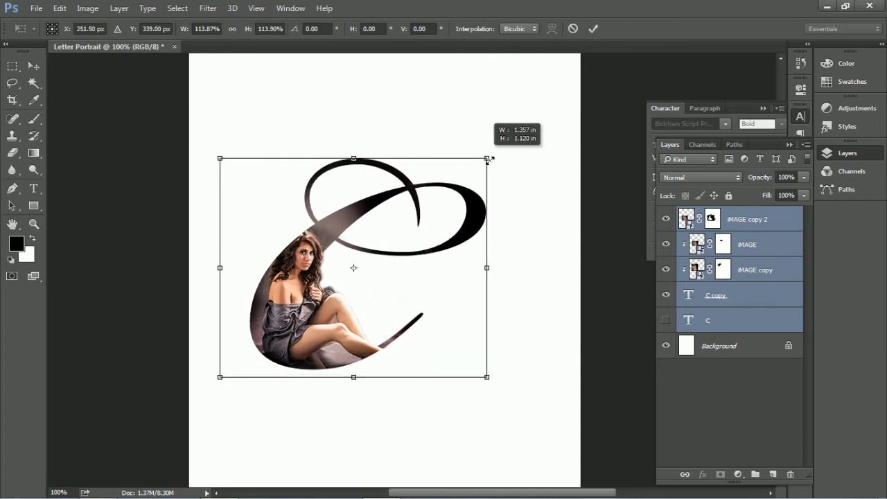
drag(489, 160, 491, 158)
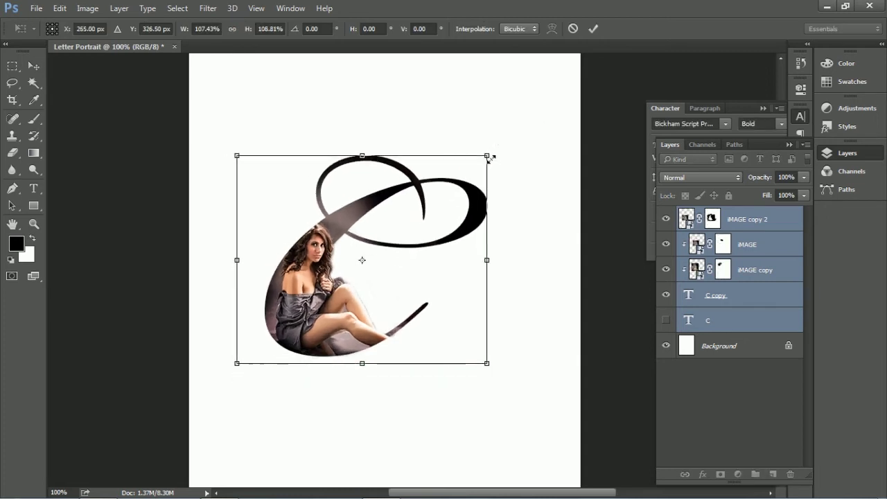
drag(498, 160, 502, 151)
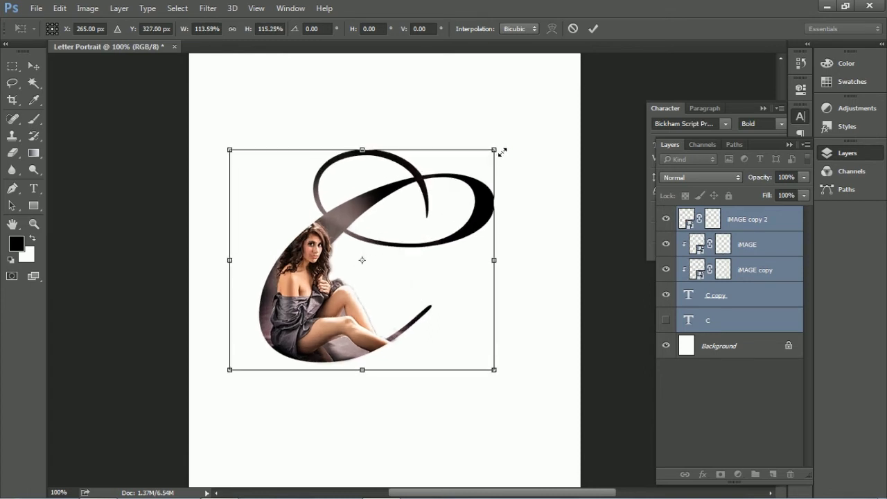
key(Return)
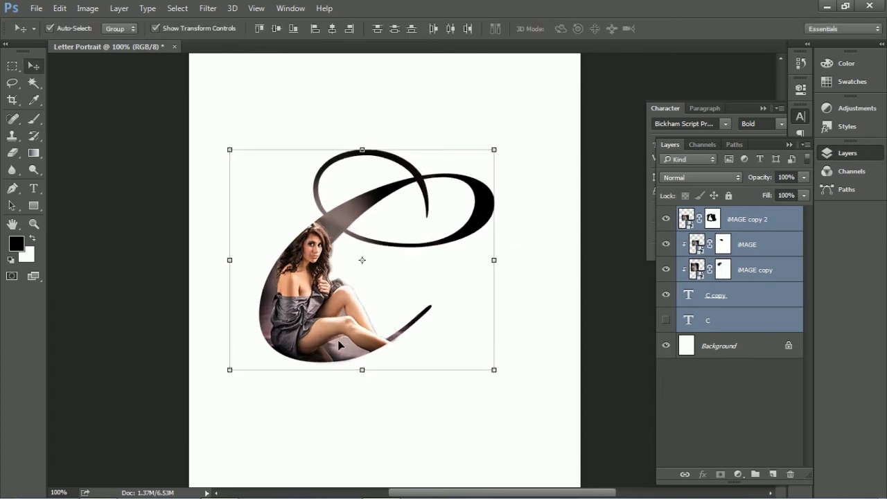
key(ctrl+minus)
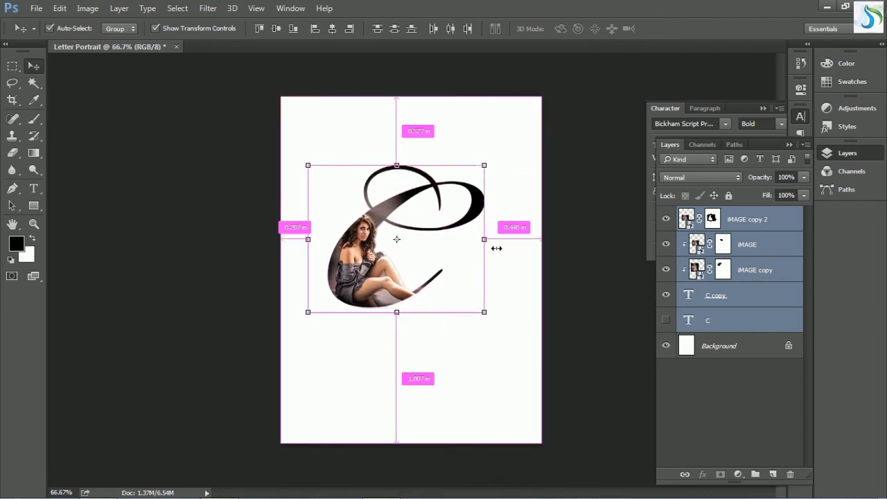
key(ctrl+plus)
click(582, 346)
Show the hidden C text layer and rasterize it
click(756, 327)
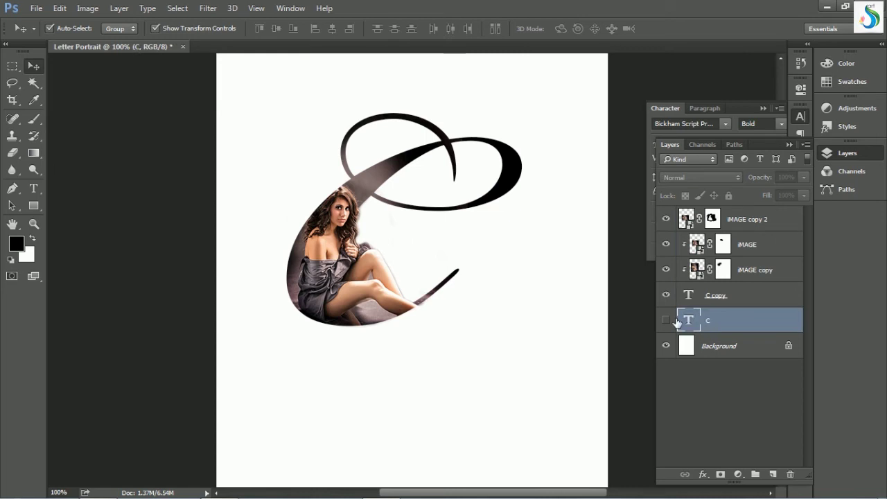
click(666, 319)
right_click(755, 321)
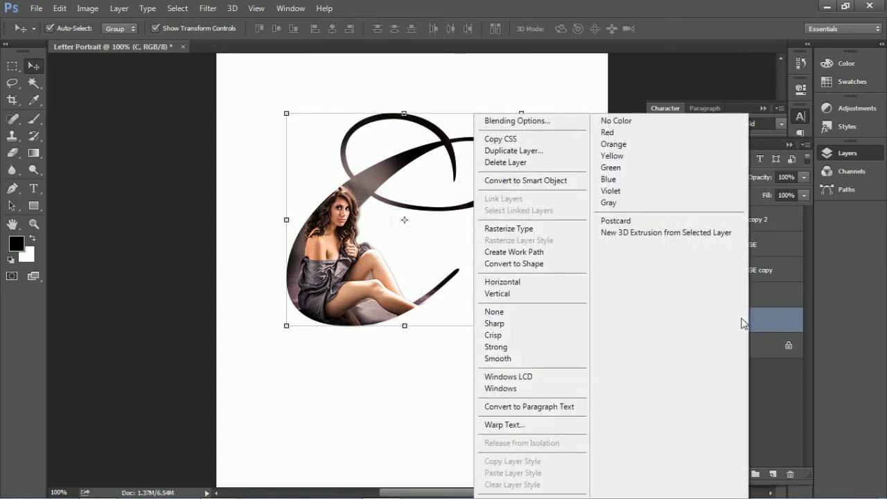
click(521, 229)
Skew the rasterized C flat and slanted to the right
click(434, 113)
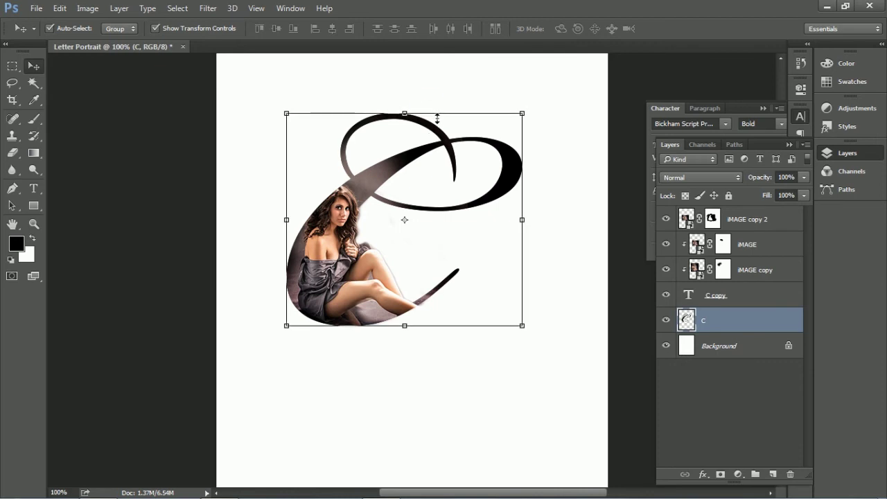
drag(405, 113, 479, 201)
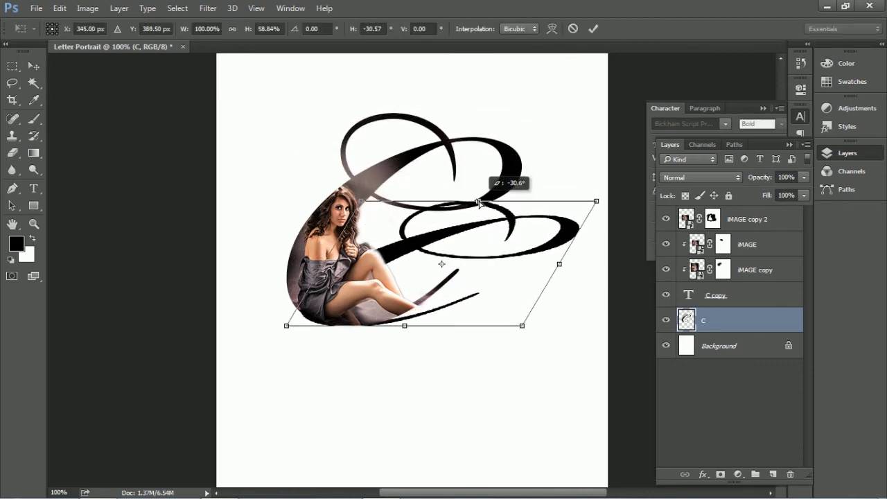
drag(478, 202, 476, 208)
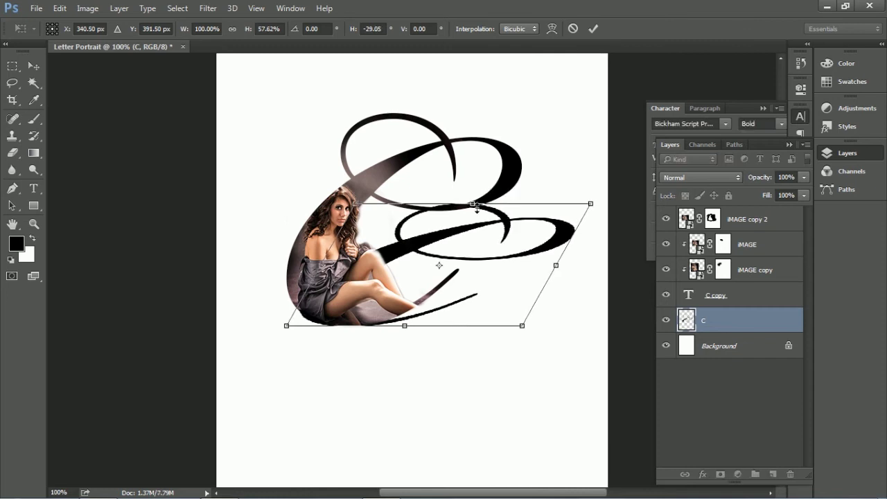
key(Return)
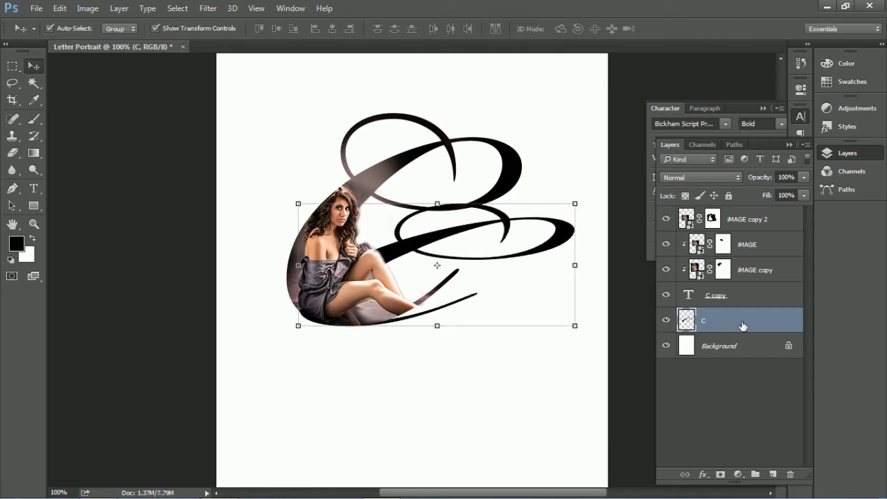
double_click(790, 320)
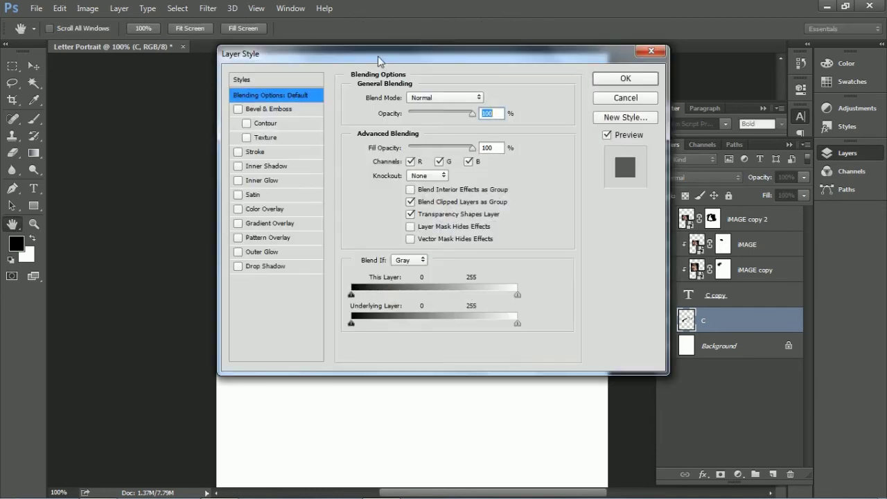
mouse_move(379, 63)
mouse_down()
mouse_move(598, 71)
mouse_move(886, 20)
mouse_move(644, 49)
mouse_up()
Add a Gradient Overlay to C with its dark stop set to #252525
click(506, 238)
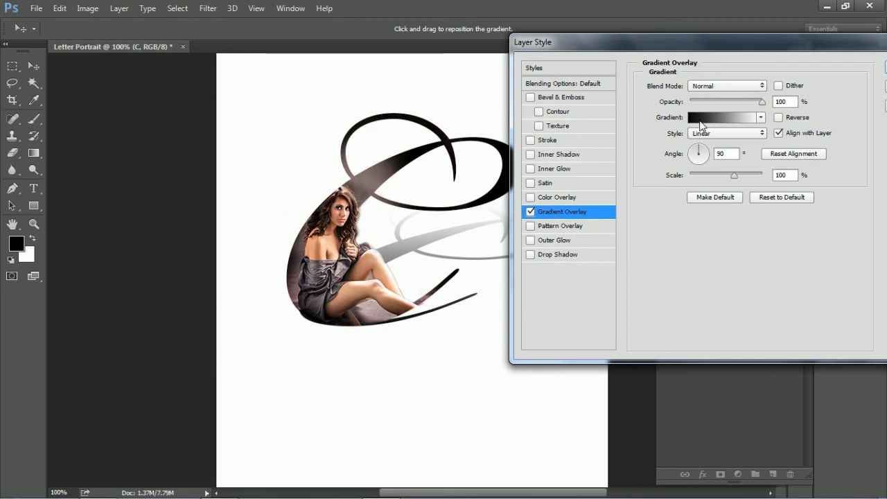
click(701, 125)
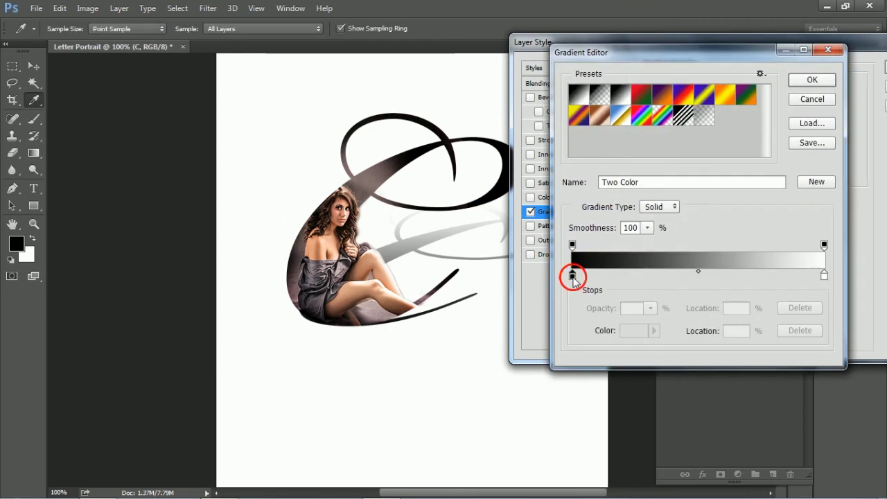
double_click(571, 277)
text(252525)
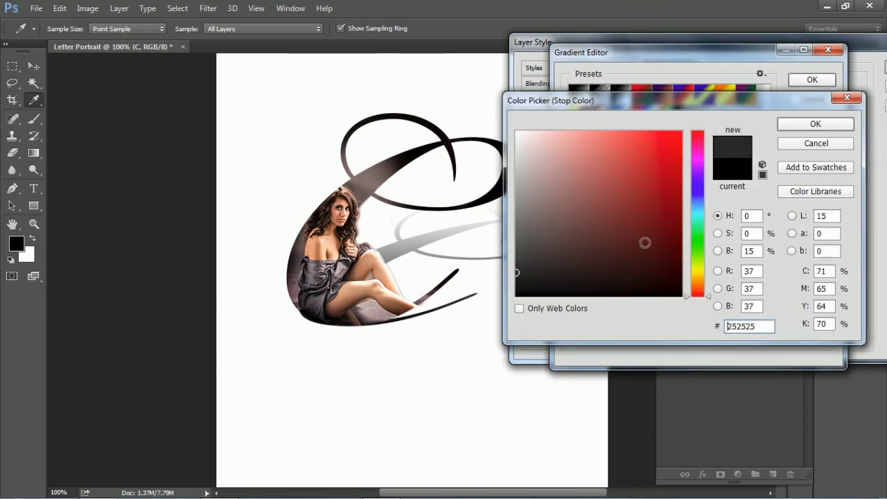
click(805, 128)
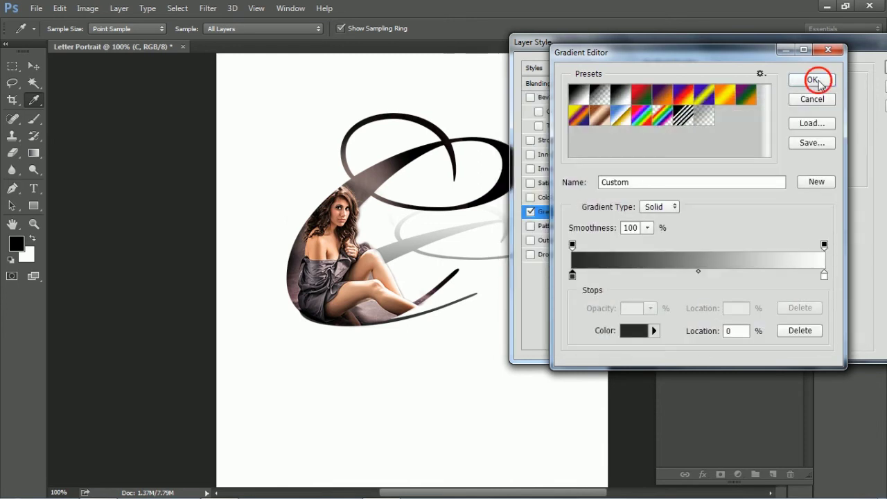
click(814, 81)
Set the gradient overlay angle to 93° and scale to 70%, and apply the style
drag(698, 42, 745, 52)
mouse_move(370, 300)
mouse_down()
mouse_move(413, 291)
mouse_move(451, 238)
mouse_move(462, 259)
mouse_move(501, 271)
mouse_move(510, 260)
mouse_move(460, 284)
mouse_move(488, 241)
mouse_move(454, 259)
mouse_move(411, 228)
mouse_move(436, 243)
mouse_move(469, 301)
mouse_move(485, 297)
mouse_move(479, 300)
mouse_move(465, 299)
mouse_move(501, 263)
mouse_move(886, 192)
mouse_up()
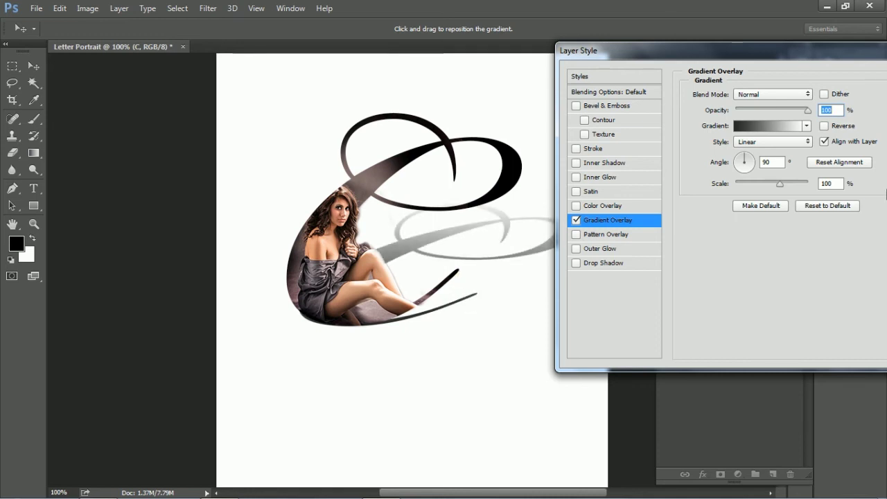
click(739, 161)
drag(742, 163, 751, 169)
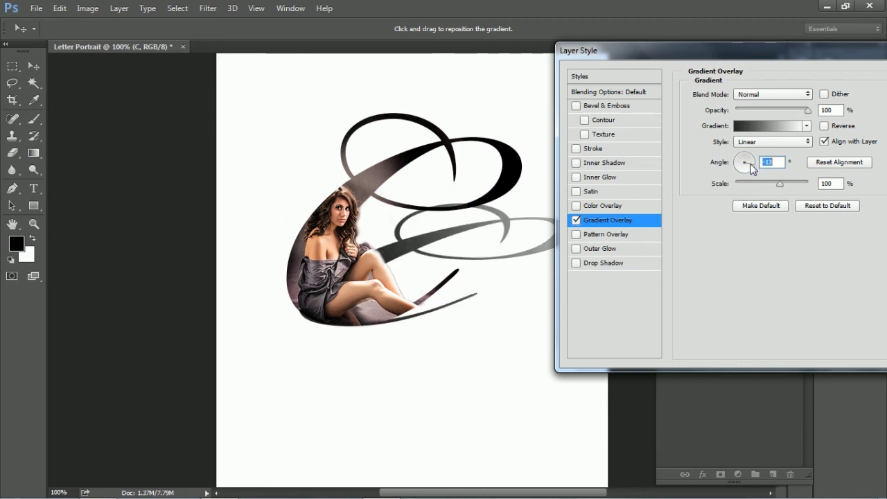
mouse_move(751, 169)
mouse_down()
mouse_move(745, 154)
mouse_move(747, 171)
mouse_move(754, 160)
mouse_up()
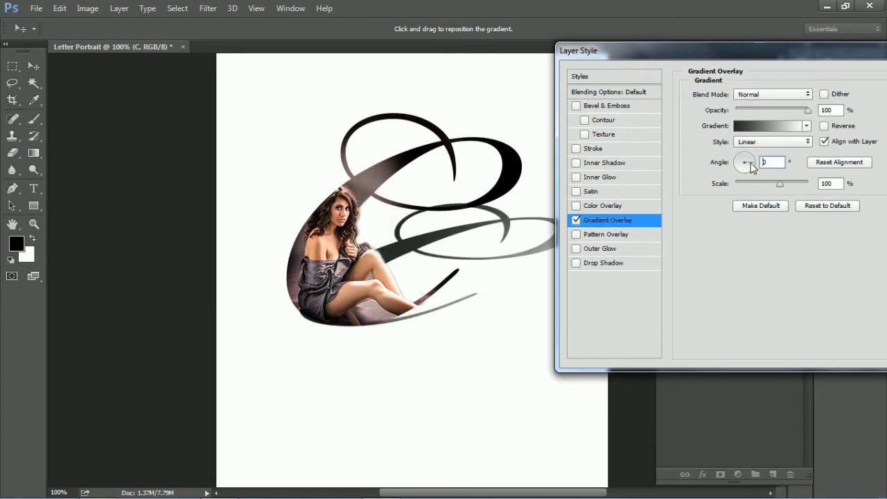
drag(750, 157, 745, 156)
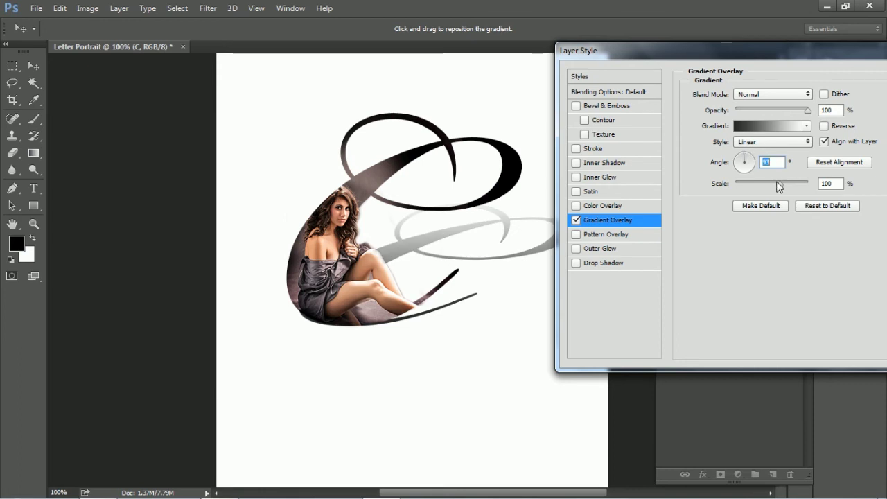
drag(776, 182, 764, 184)
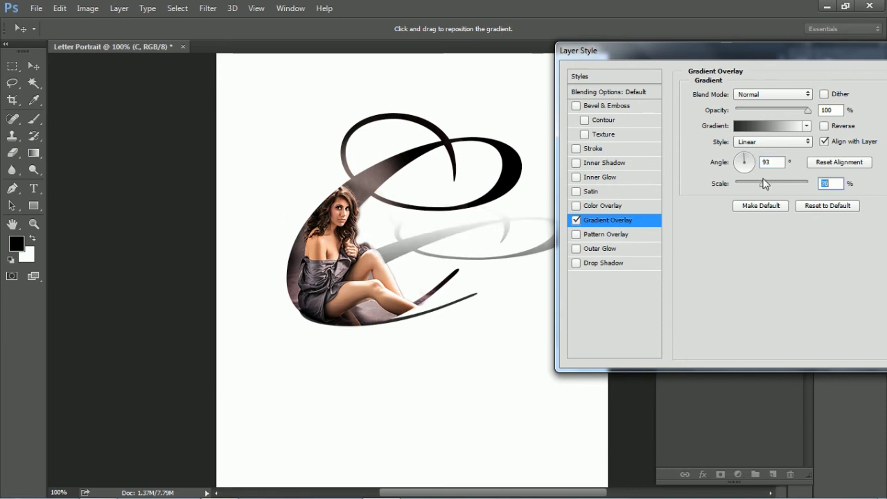
drag(804, 113, 807, 111)
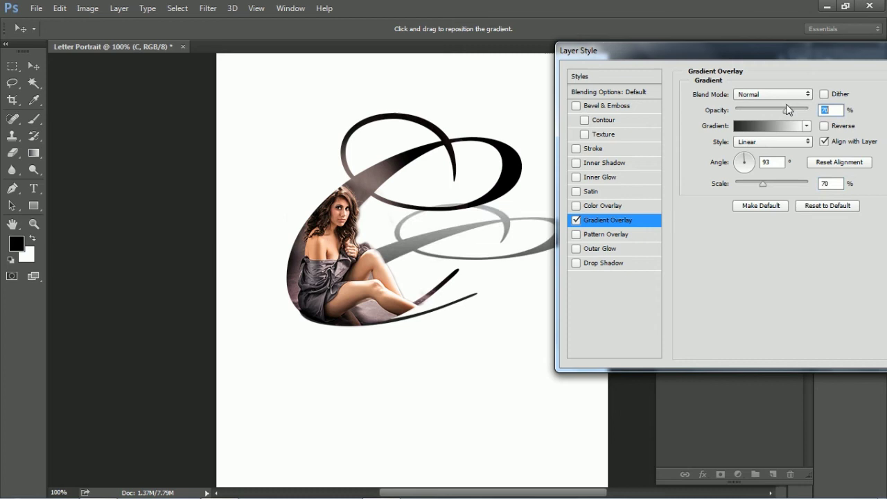
drag(820, 51, 671, 52)
click(814, 75)
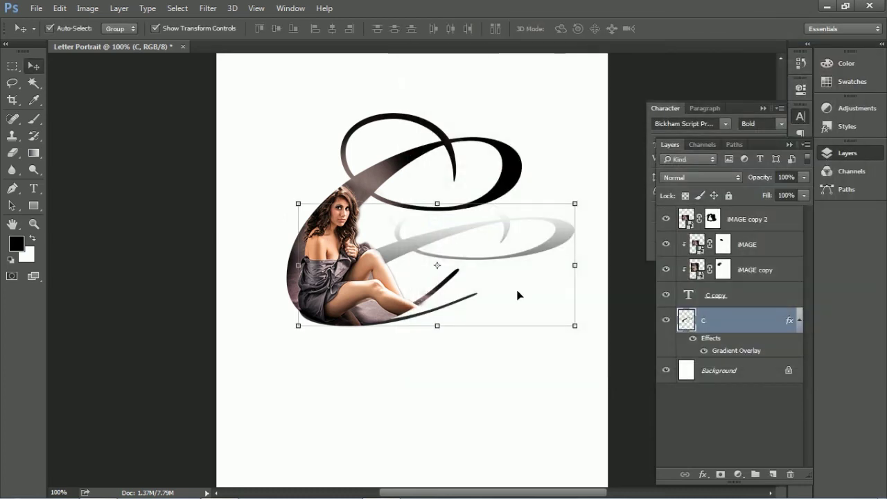
Lower the shadow C's layer opacity to 23%
click(804, 177)
drag(802, 193, 744, 192)
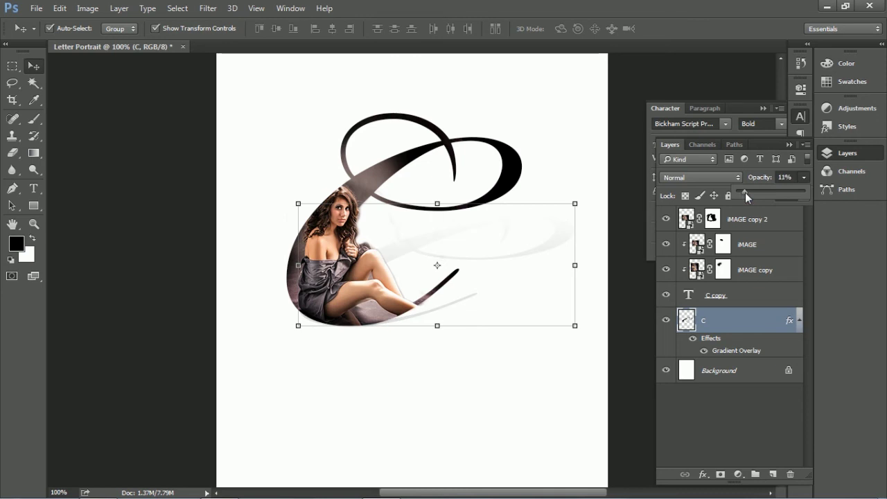
drag(749, 191, 752, 190)
key(ctrl+minus)
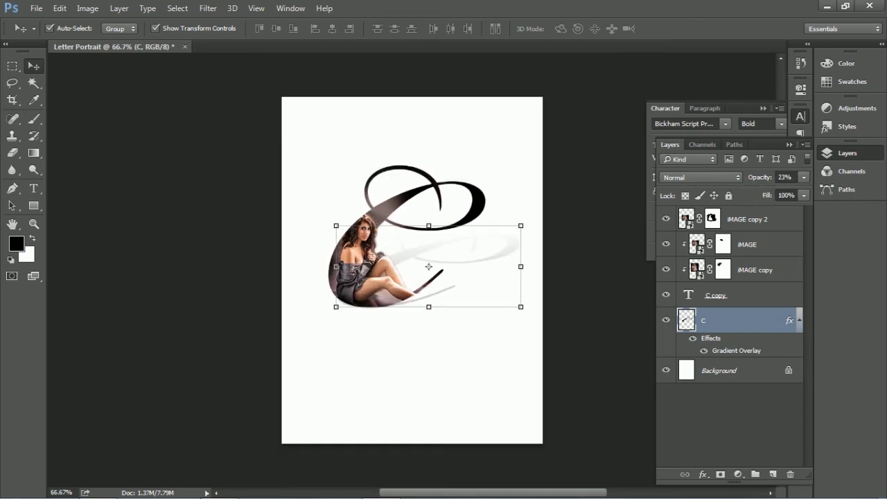
Shrink the shadow C to about 89% × 87% and view the page at 100%
key(ctrl+t)
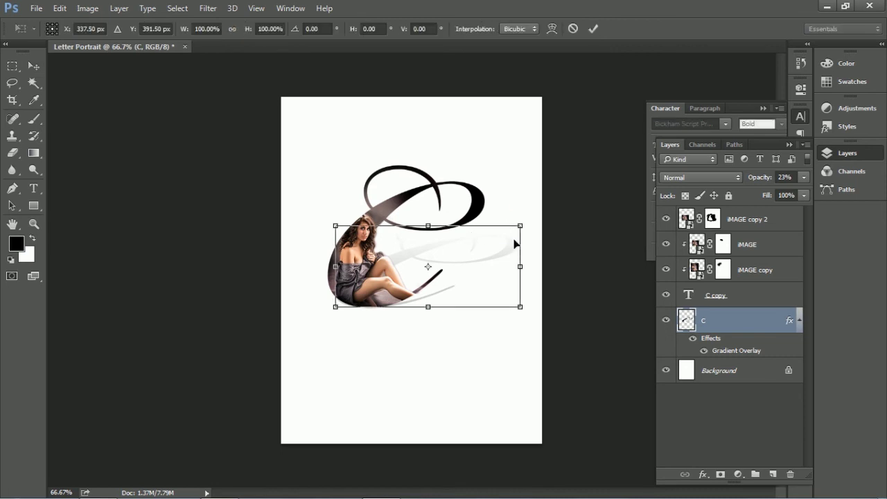
drag(521, 240, 500, 240)
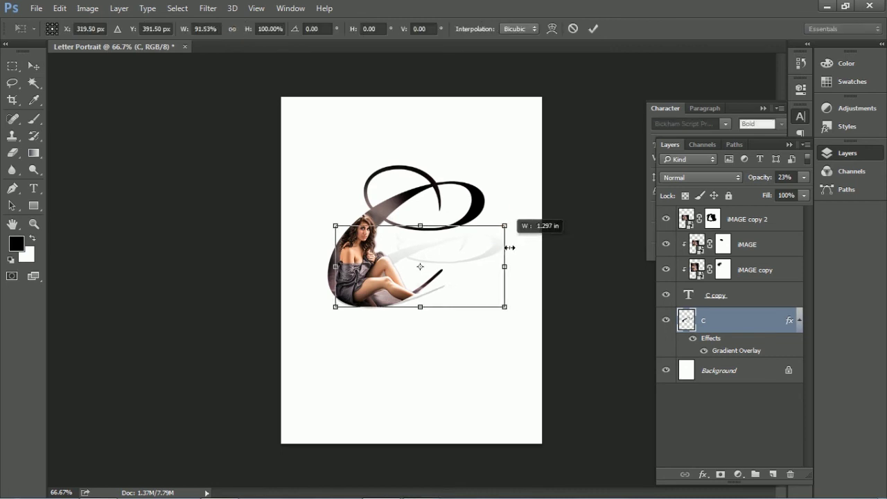
drag(465, 227, 464, 237)
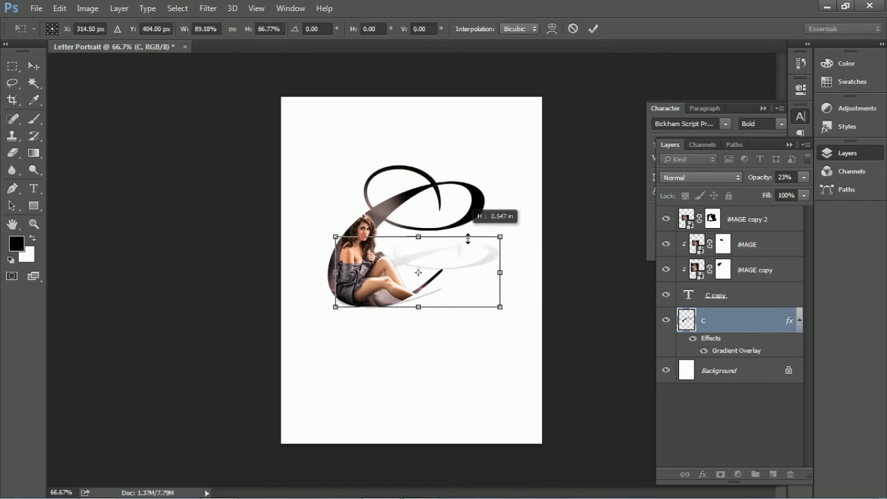
click(527, 303)
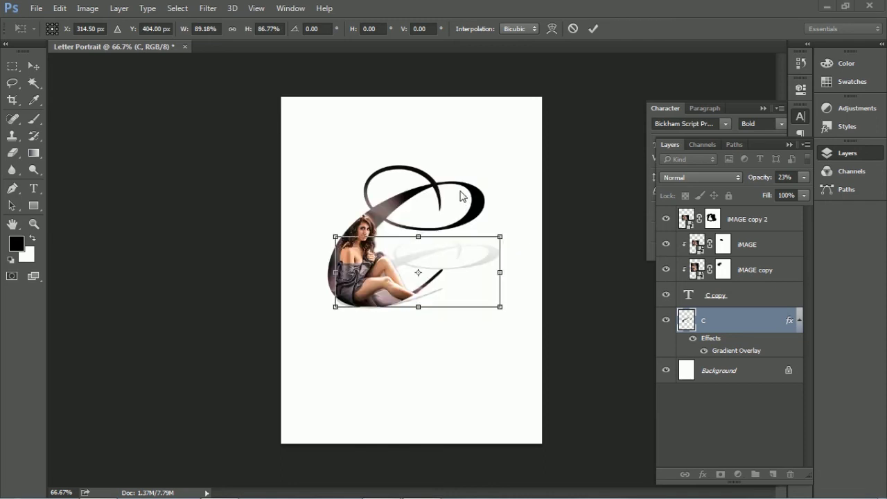
key(Return)
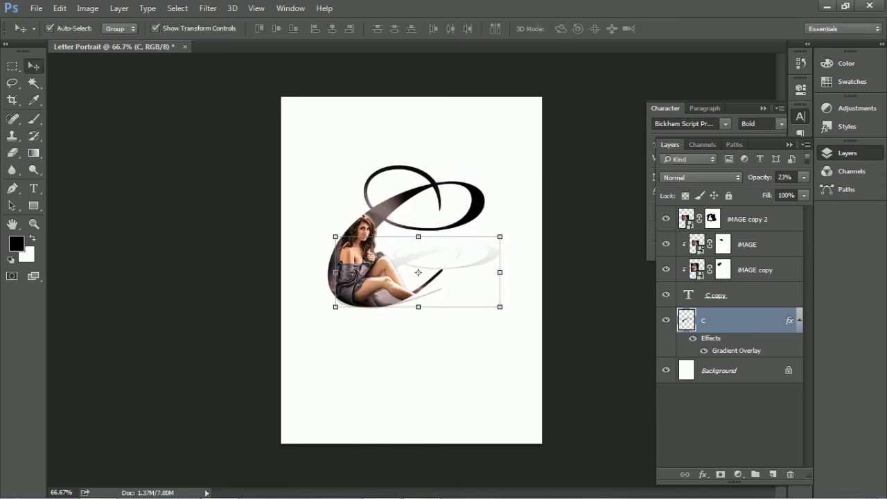
click(552, 256)
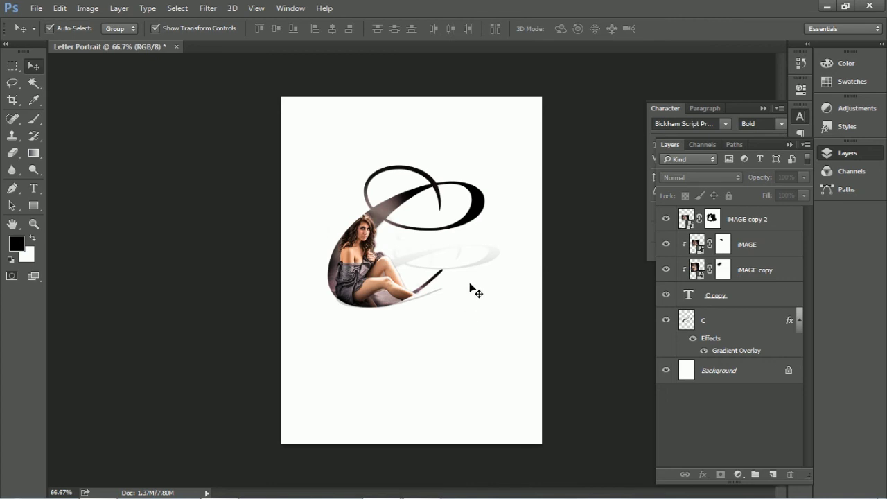
key(ctrl+1)
drag(461, 327, 443, 305)
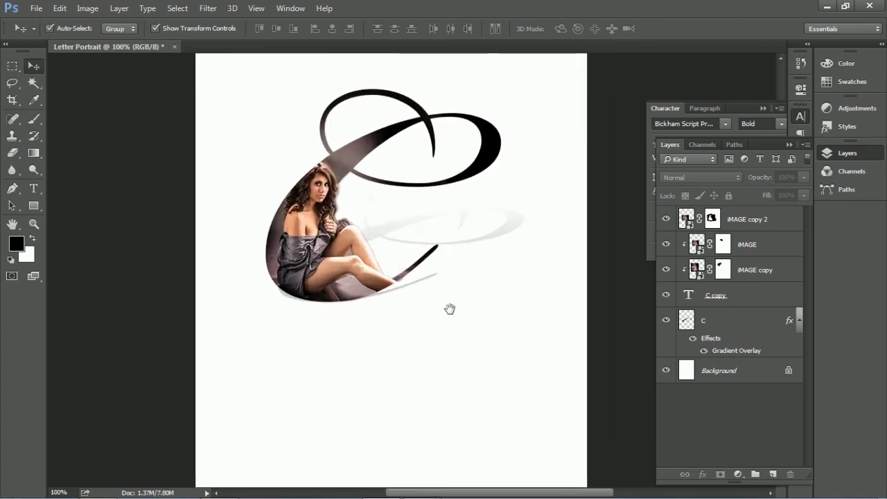
click(511, 238)
click(382, 420)
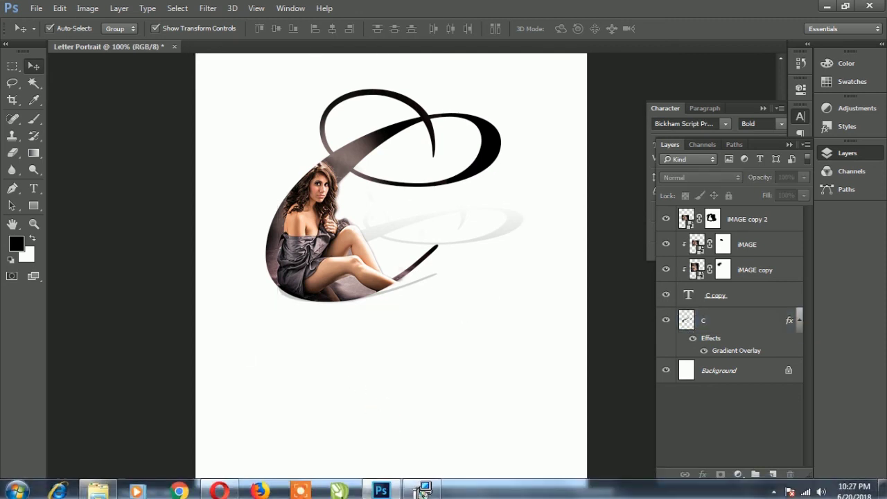
Pick the Type tool and set the text size to 30 pt
click(34, 188)
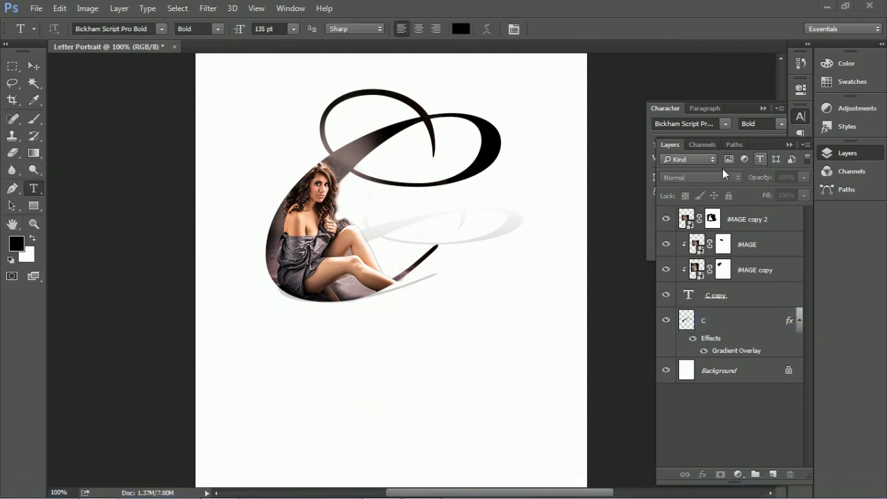
click(665, 108)
click(709, 142)
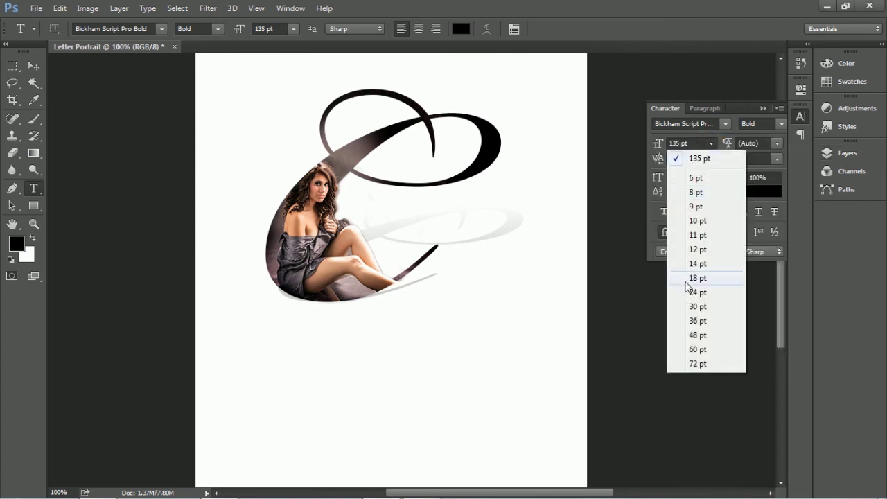
click(699, 307)
click(378, 389)
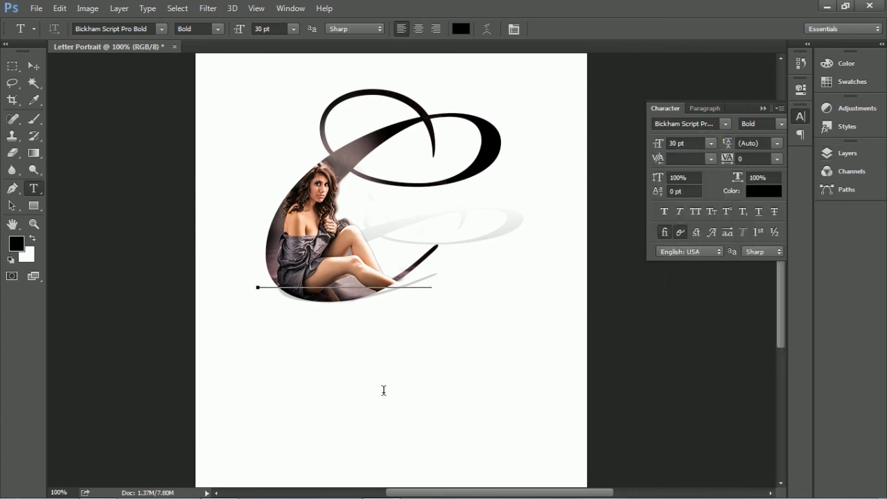
click(33, 65)
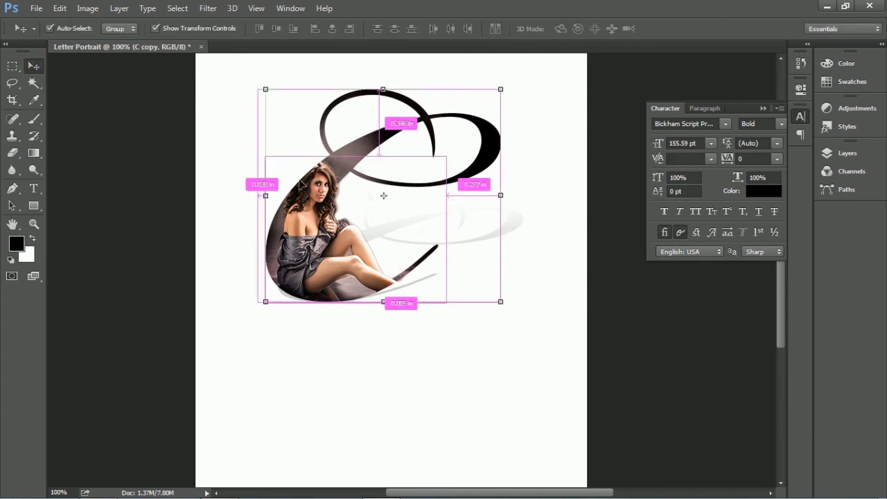
Type 'Letter' at 18 pt and move it under the C's lower-right curve
click(282, 411)
click(33, 188)
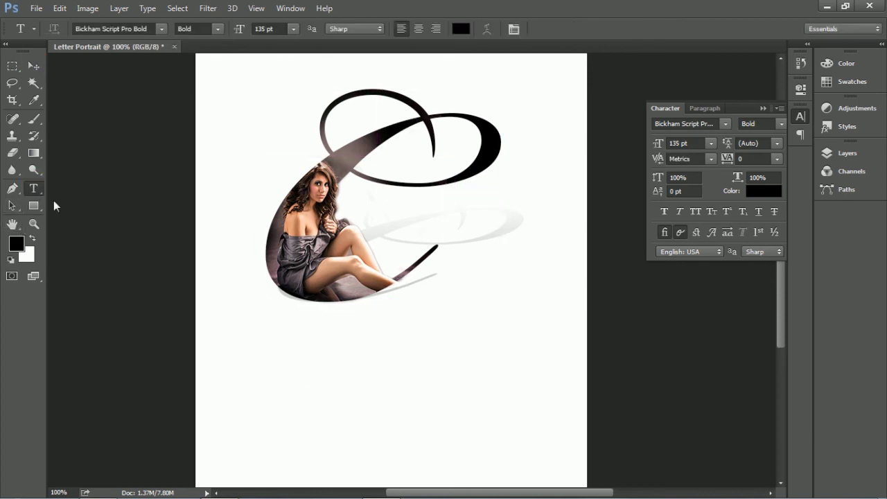
click(238, 401)
click(713, 142)
click(694, 305)
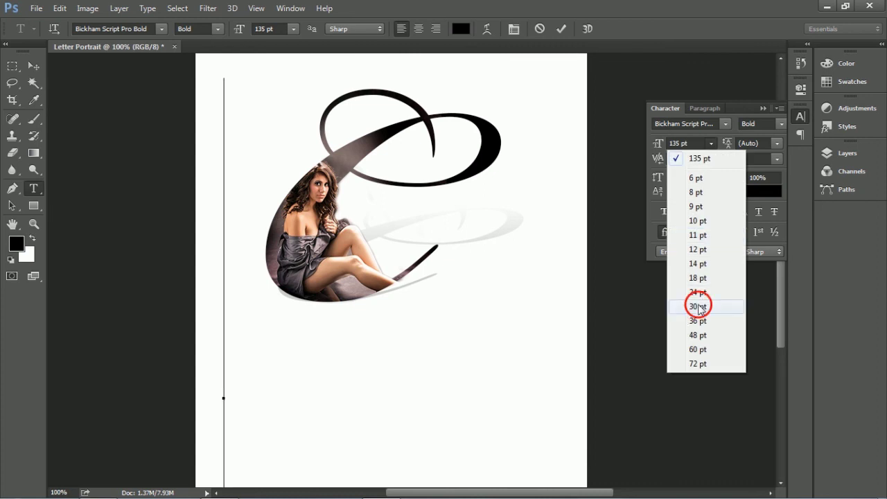
click(708, 143)
click(700, 300)
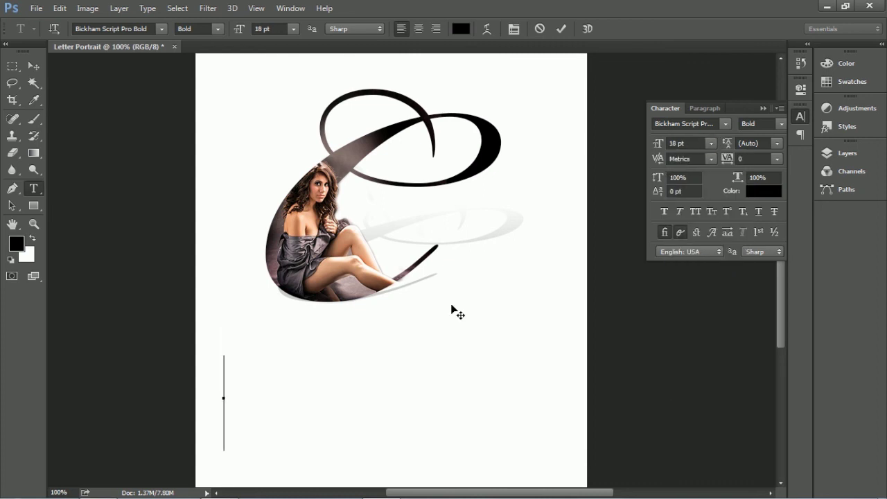
text(Letter)
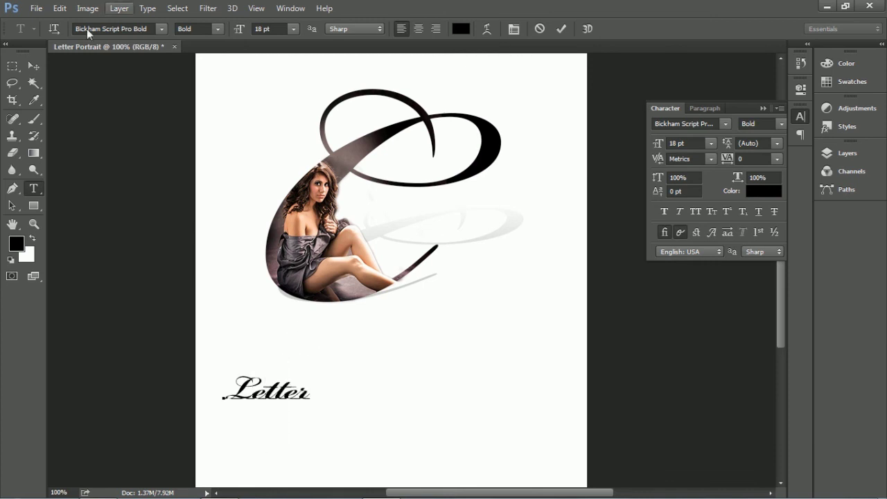
click(34, 66)
mouse_move(436, 338)
mouse_down()
mouse_move(463, 345)
mouse_move(489, 332)
mouse_up()
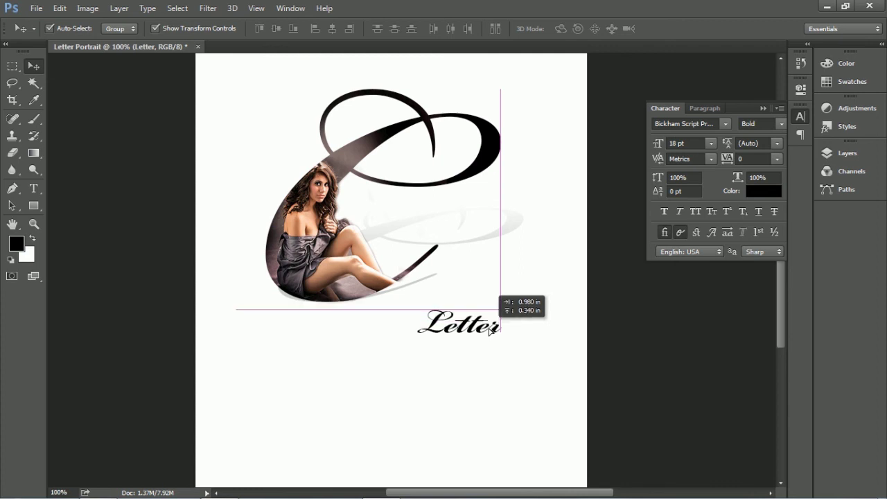
Duplicate the Letter text layer just below itself and change the copy's text to 'Portrait'
drag(470, 345, 467, 381)
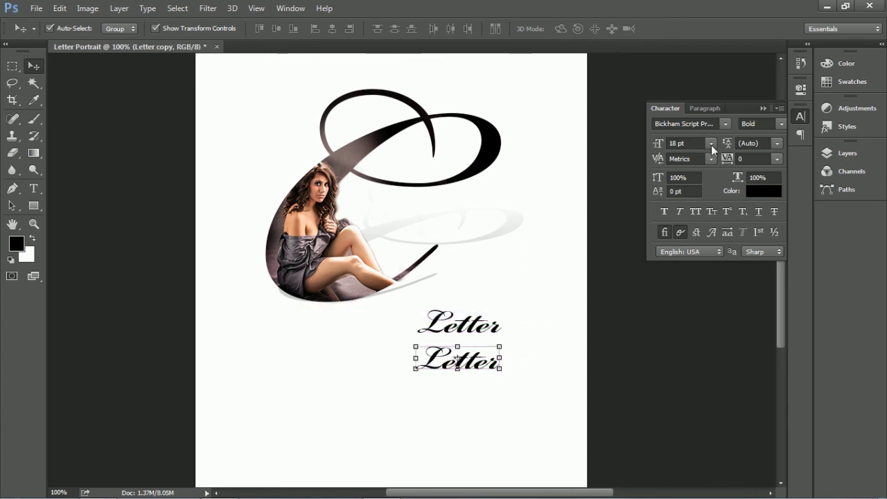
click(33, 188)
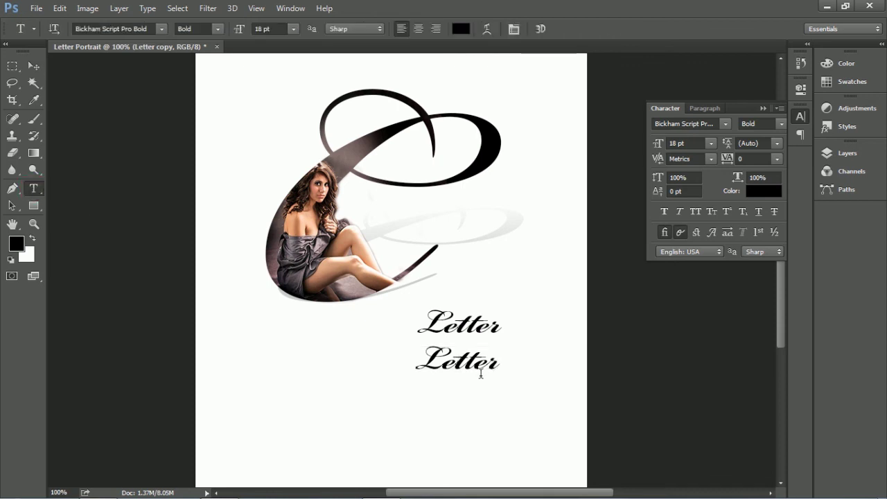
click(483, 367)
key(ctrl+a)
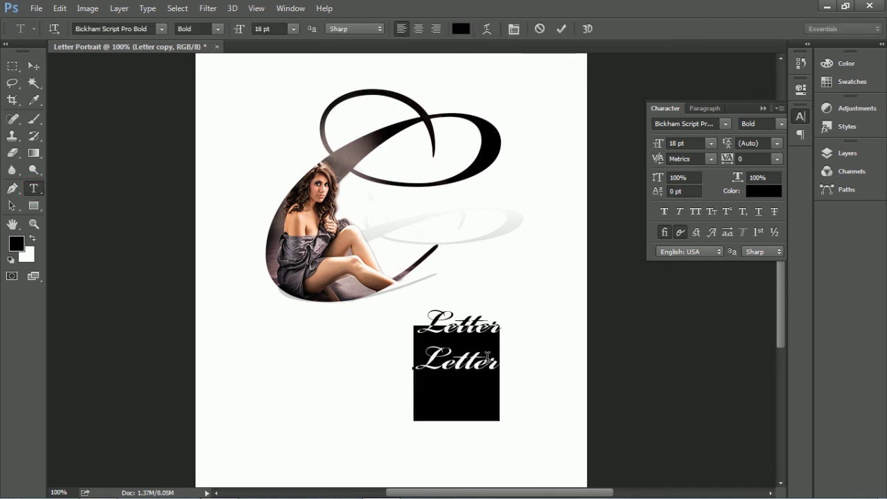
text(Portrait)
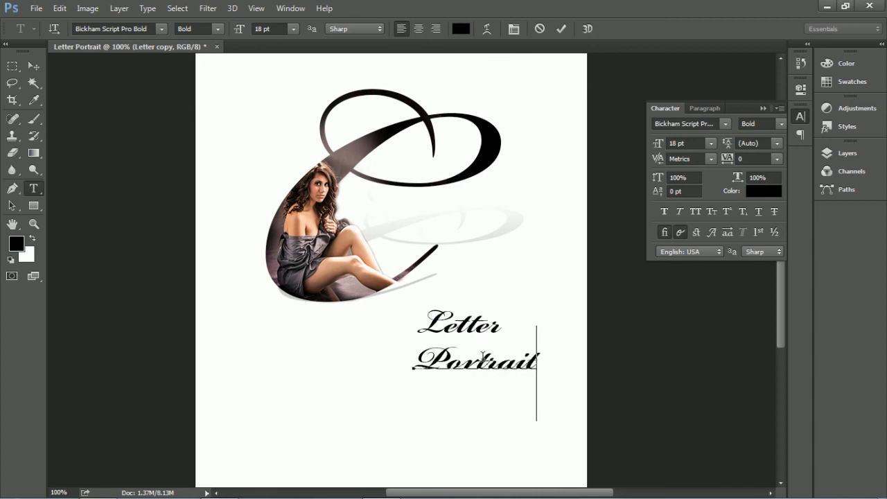
click(33, 65)
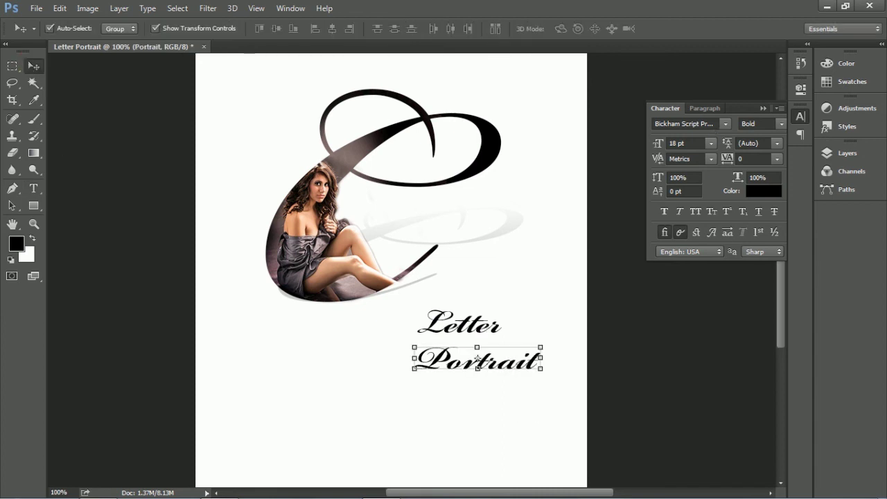
click(725, 124)
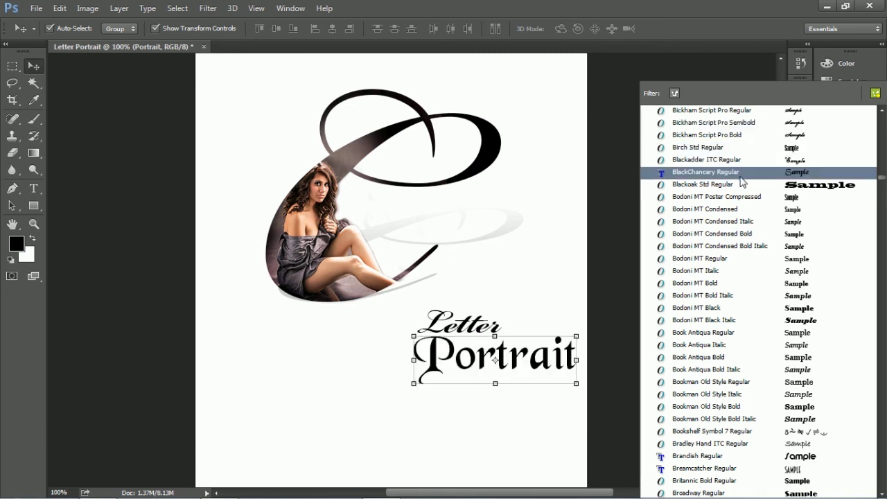
Set Portrait in BlackChancery at 14 pt and nudge it slightly up and right
click(739, 177)
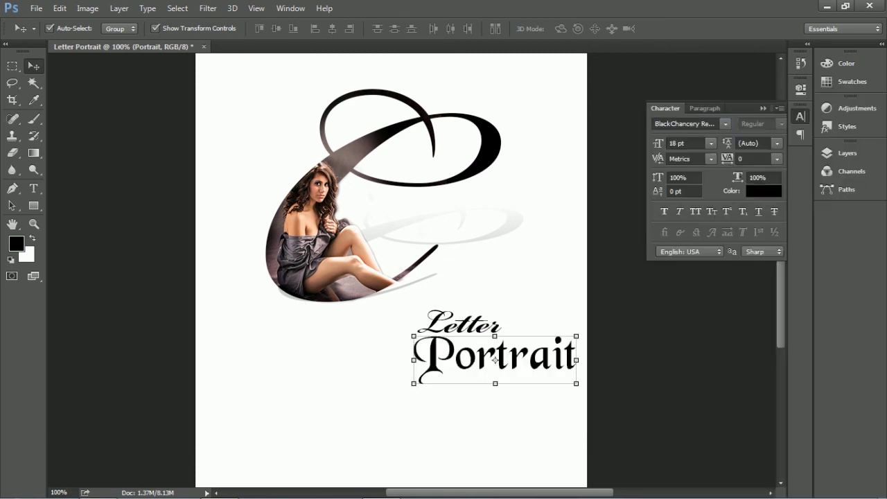
click(711, 143)
click(697, 261)
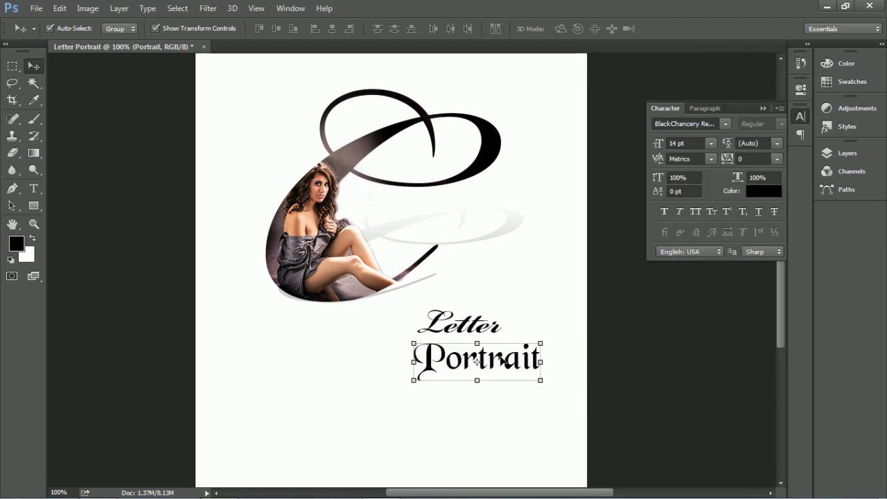
drag(525, 381, 528, 378)
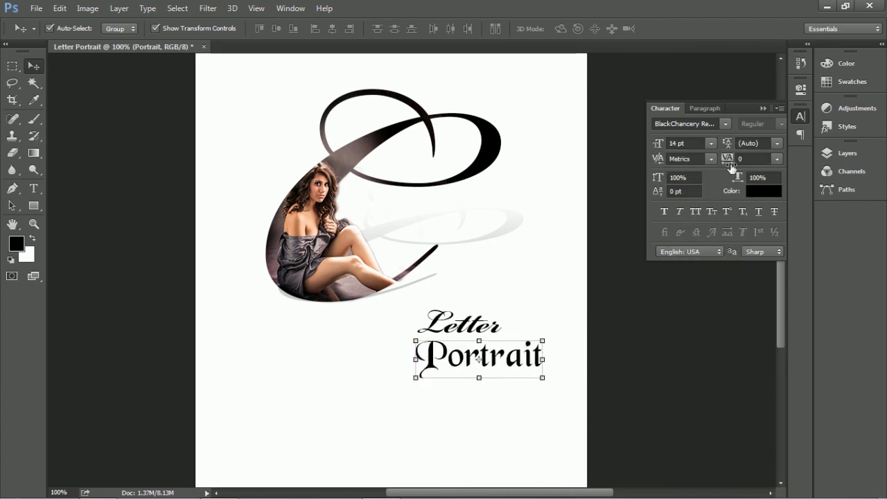
Adjust Portrait's tracking through 400, 160 and 80, settling on 90
click(748, 159)
text(400)
key(Return)
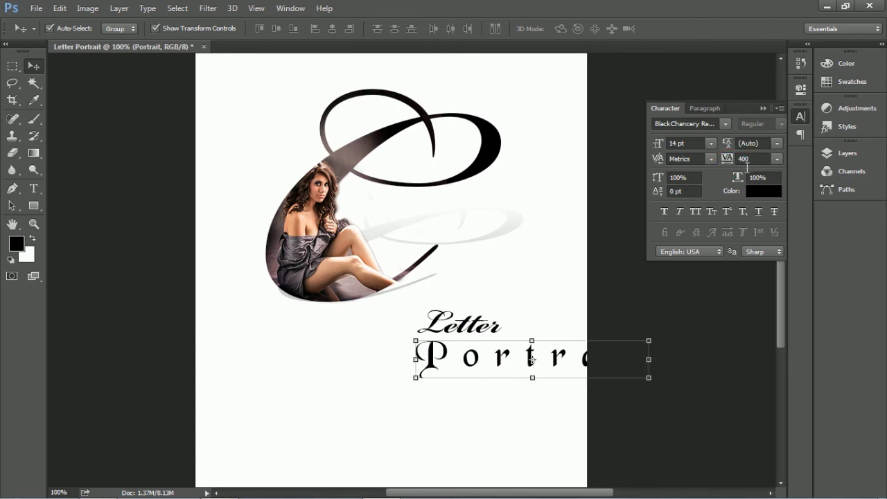
drag(724, 164, 731, 164)
click(751, 159)
text(80)
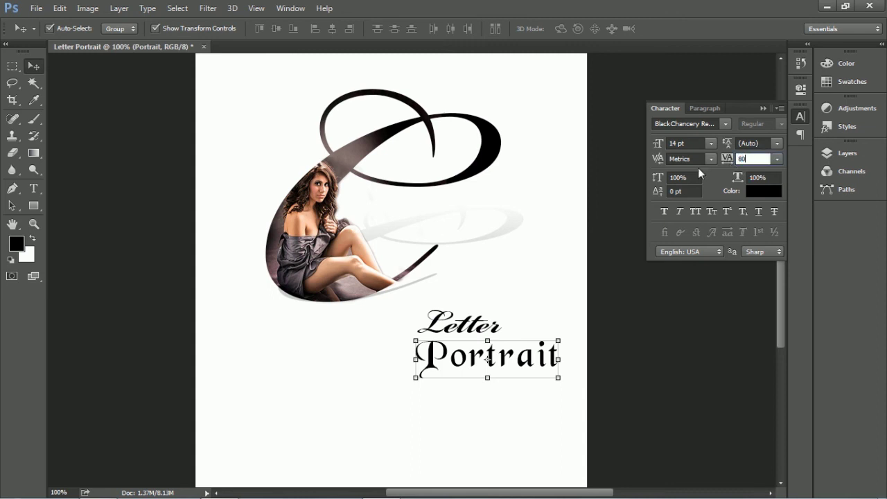
key(Return)
text(90)
key(Return)
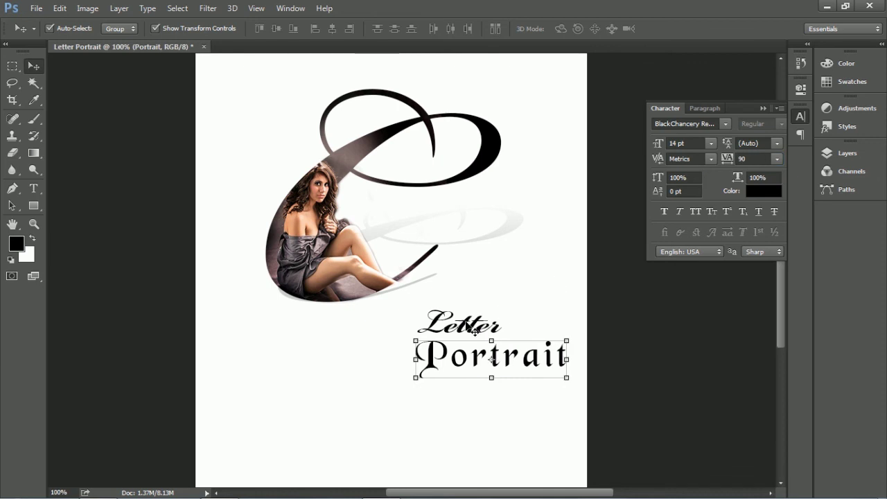
Move the Letter and Portrait lines together to the left beneath the C
shift+click(475, 331)
drag(475, 331, 440, 326)
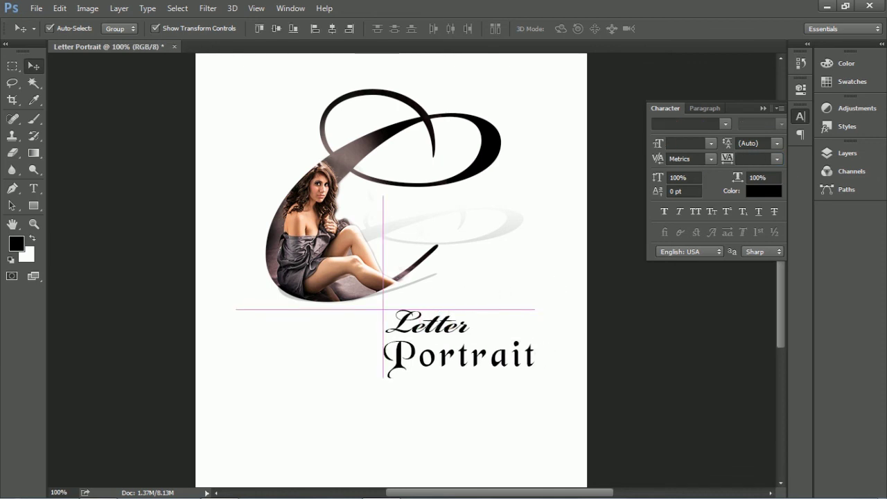
click(650, 350)
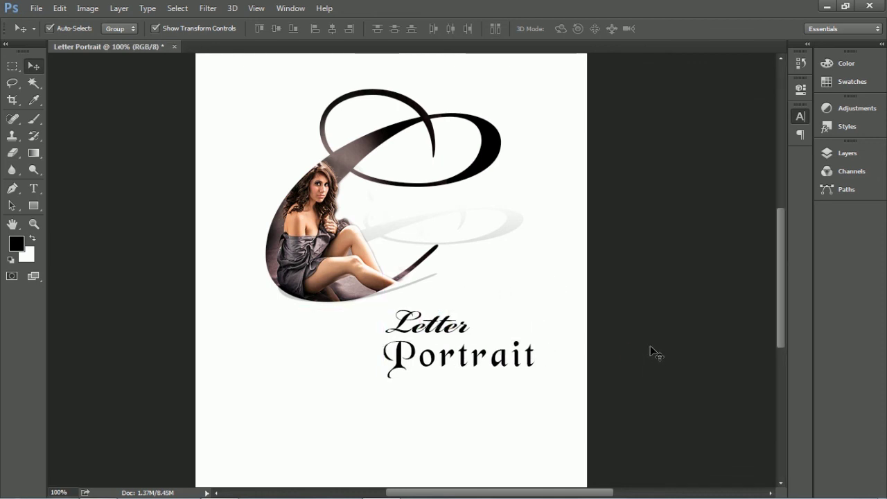
Hide all panels and show the design in Full Screen Mode on black
key(Tab)
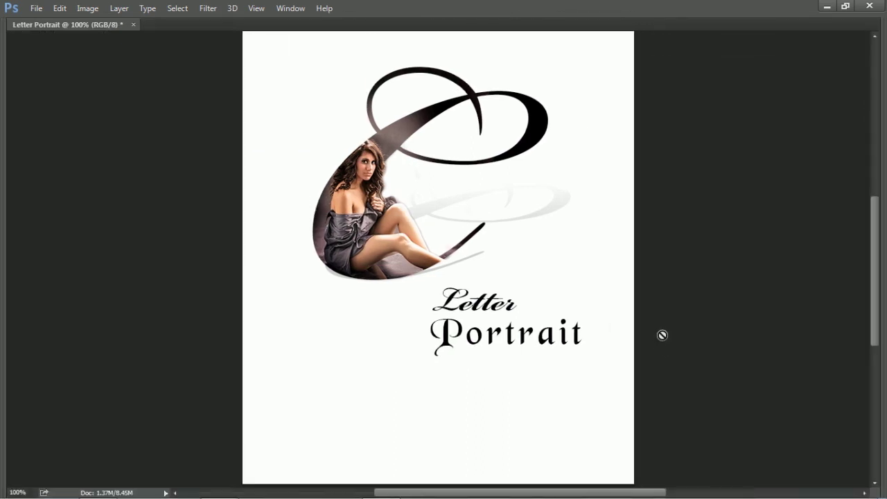
key(f)
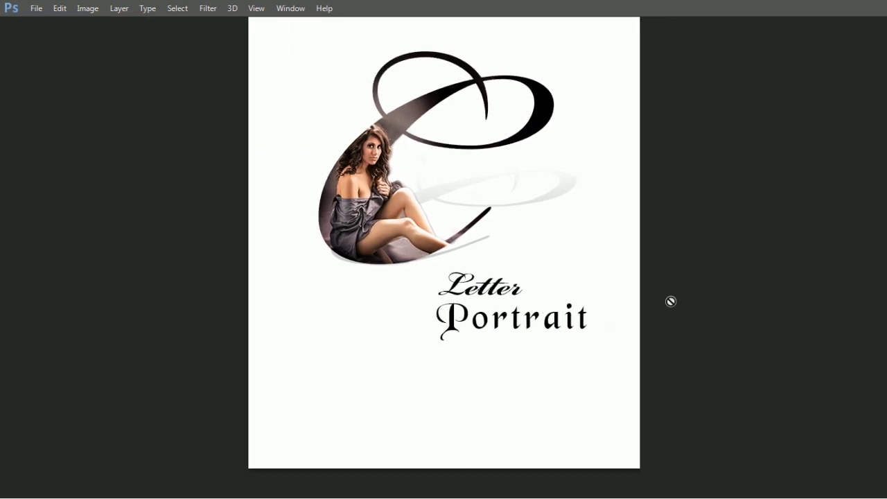
key(f)
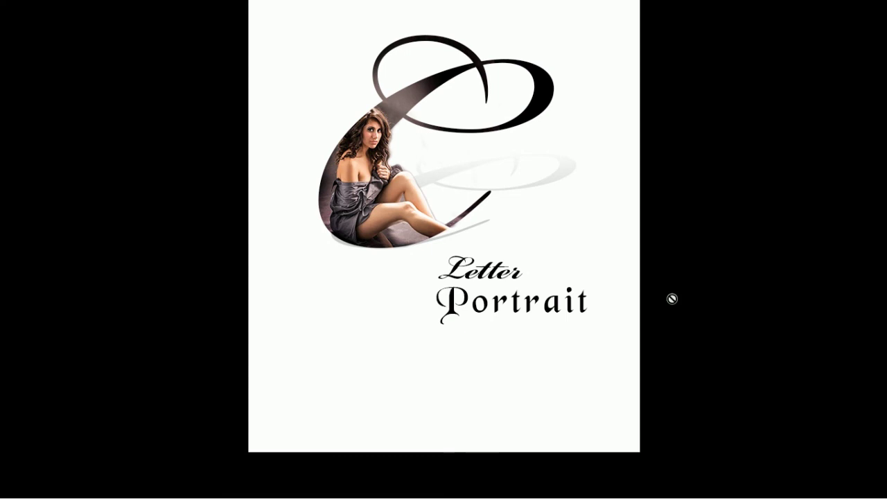